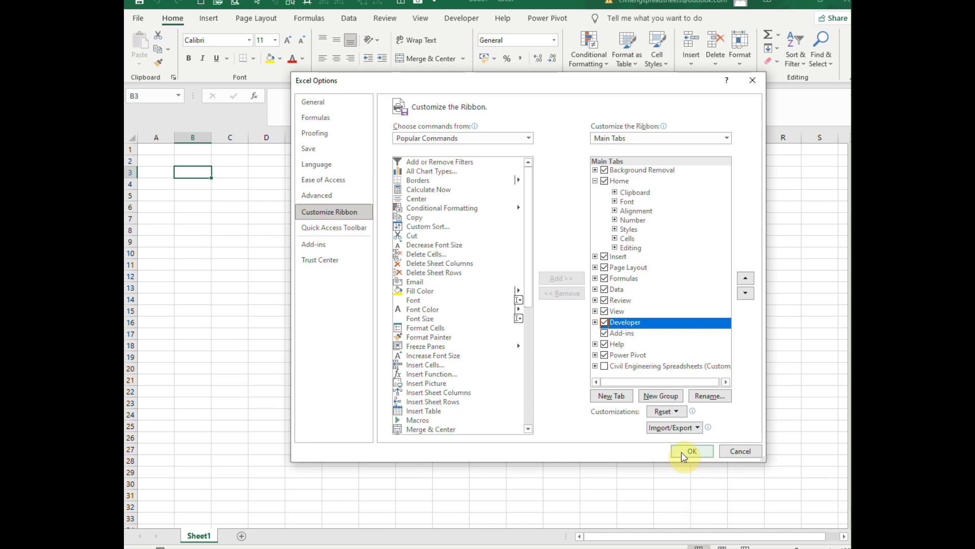
Step: Apply the ribbon customization with the Developer tab enabled and display the Developer commands
left_click(691, 452)
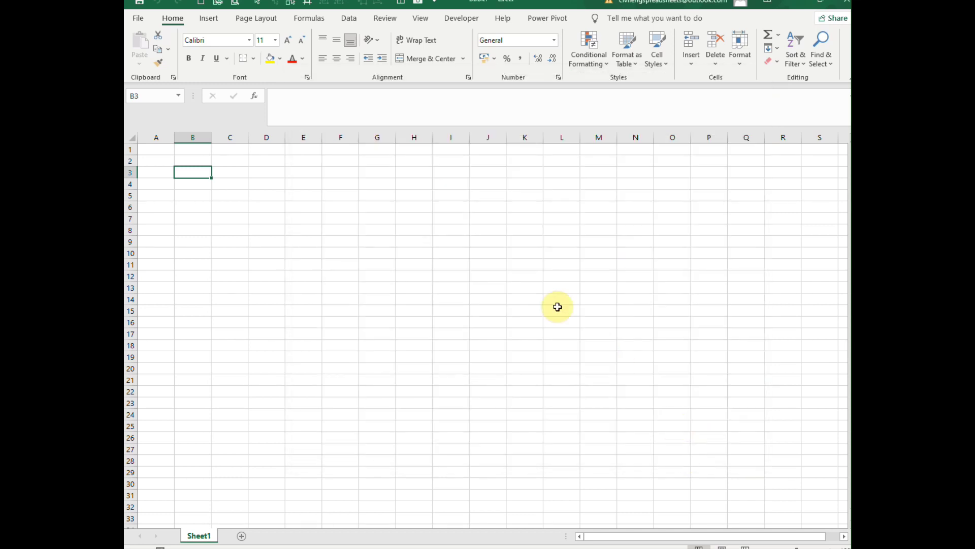
left_click(389, 237)
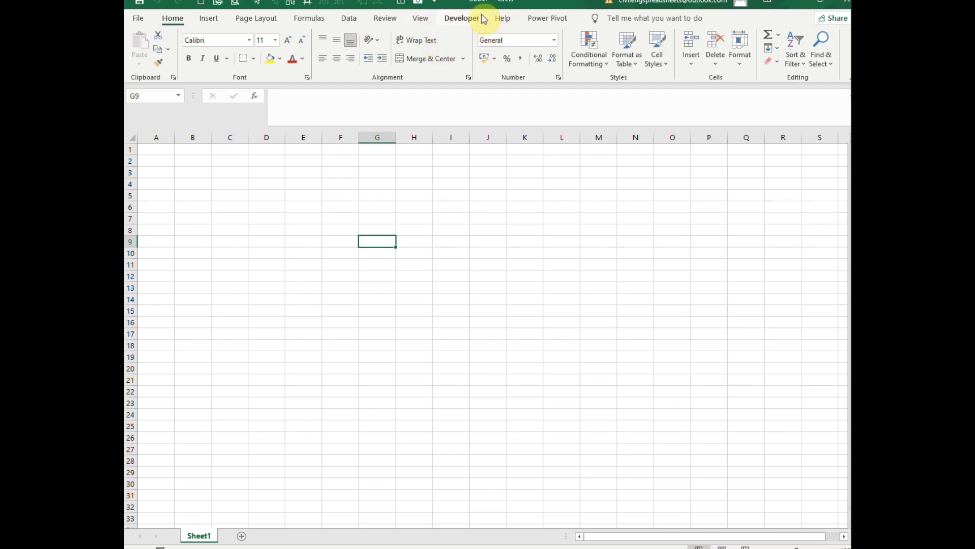
left_click(458, 22)
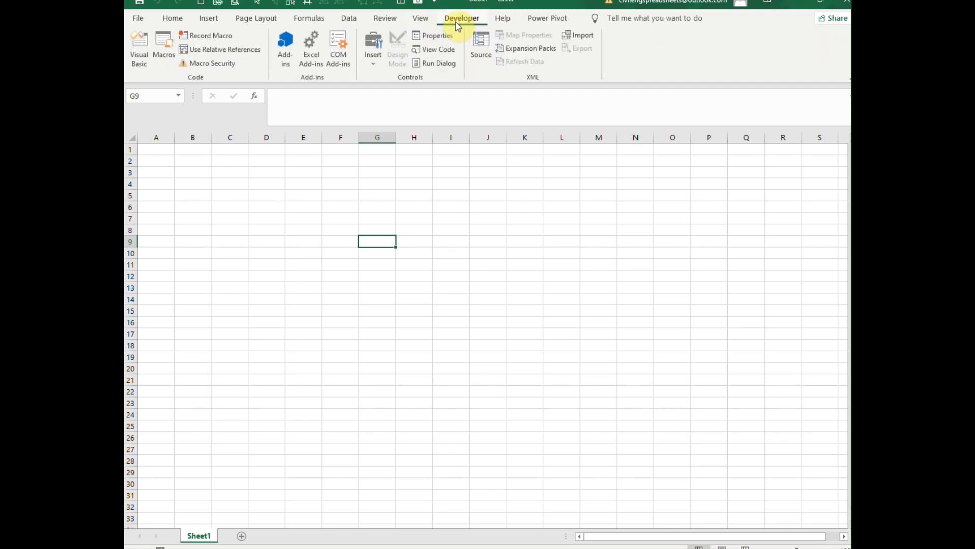
Step: Shrink and reposition the workbook window, and open the Visual Basic editor beside it
left_click(819, 11)
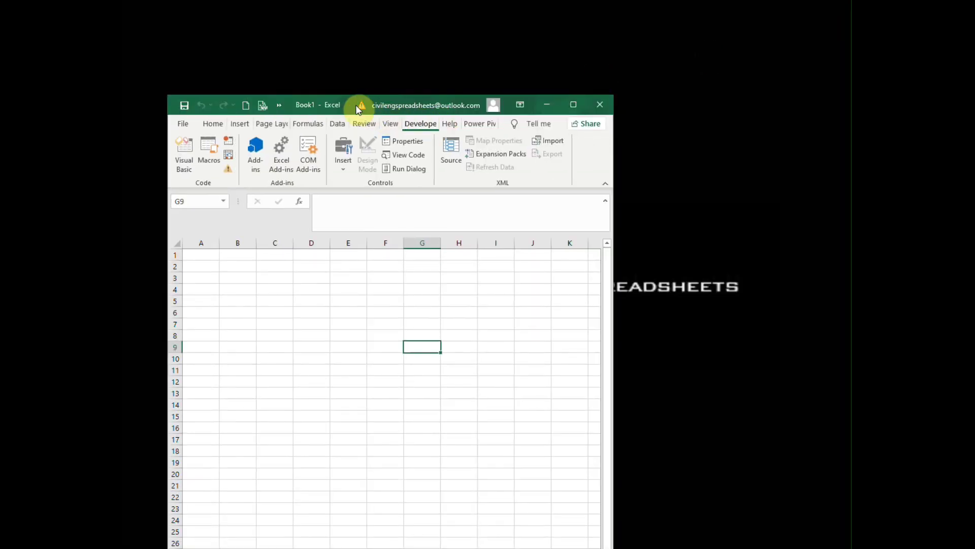
left_click_drag(322, 104, 279, 3)
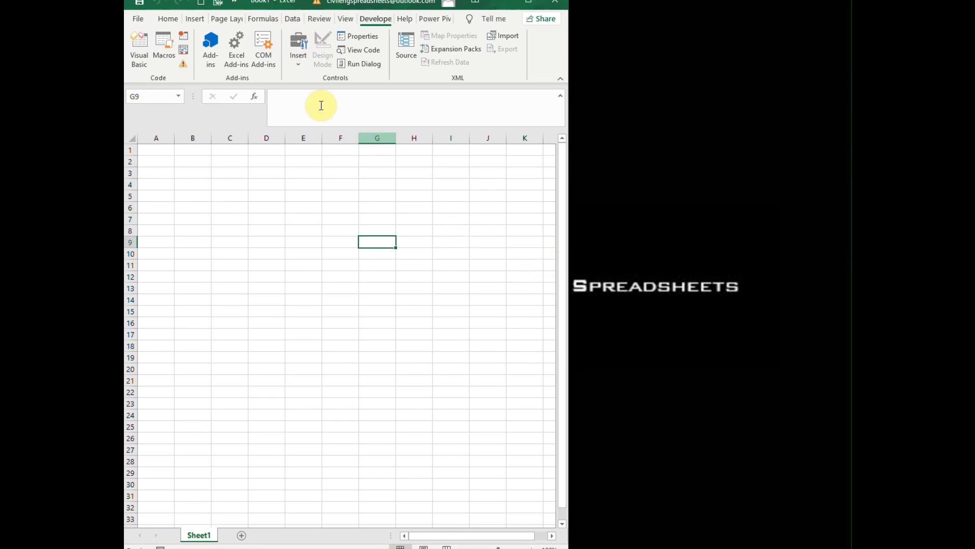
left_click(141, 60)
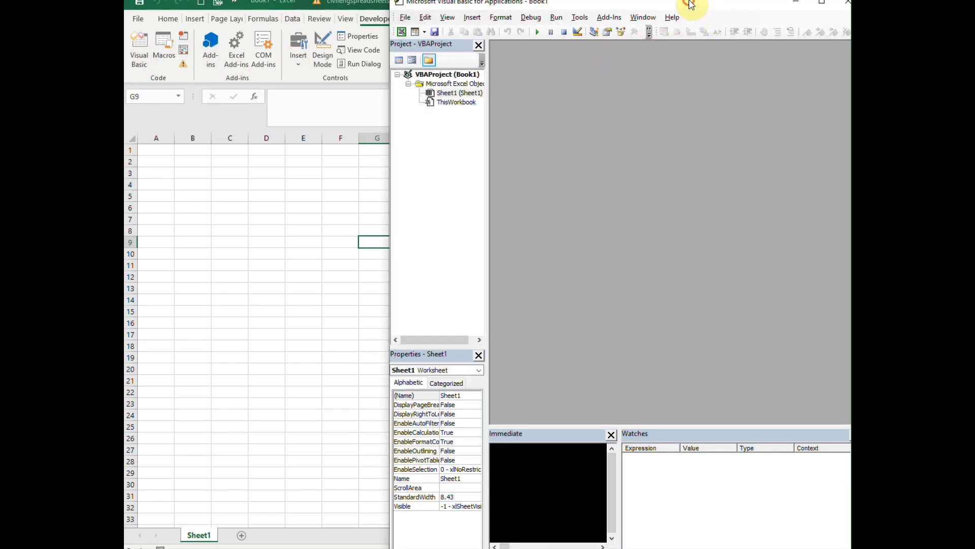
left_click(709, 6)
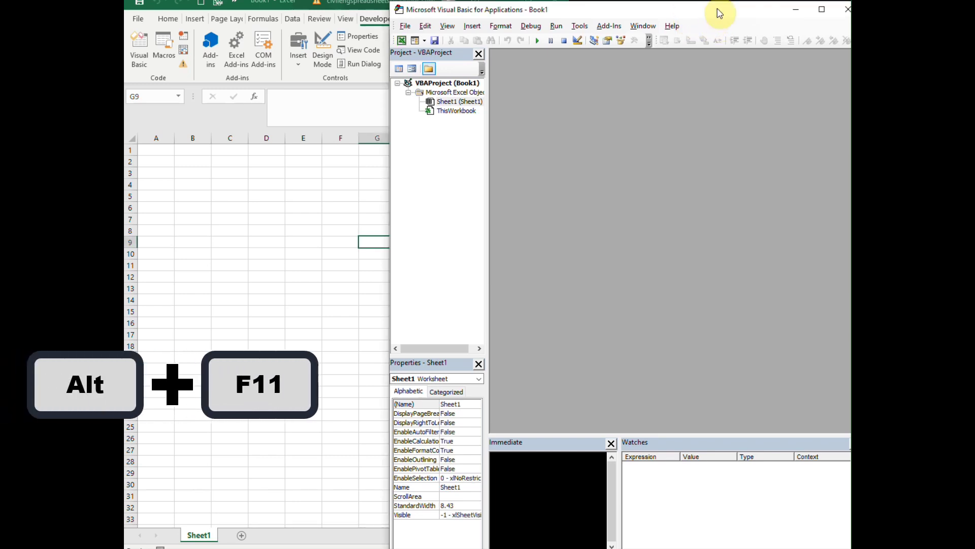
left_click_drag(720, 13, 705, 14)
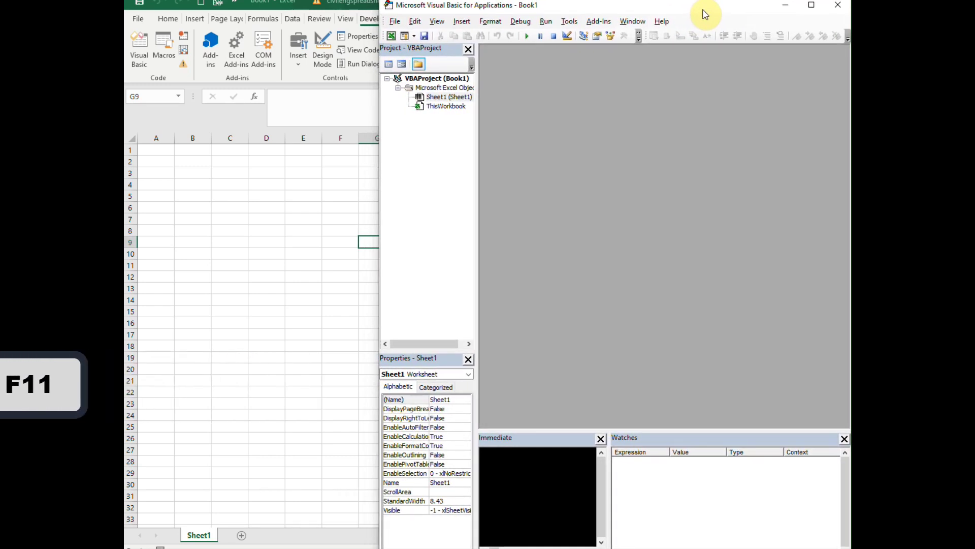
left_click(704, 14)
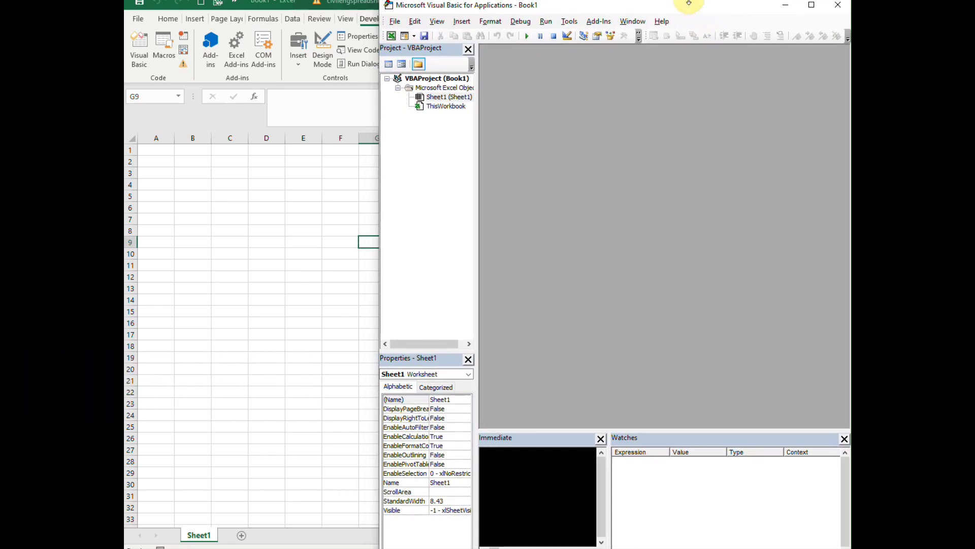
left_click_drag(689, 3, 674, 4)
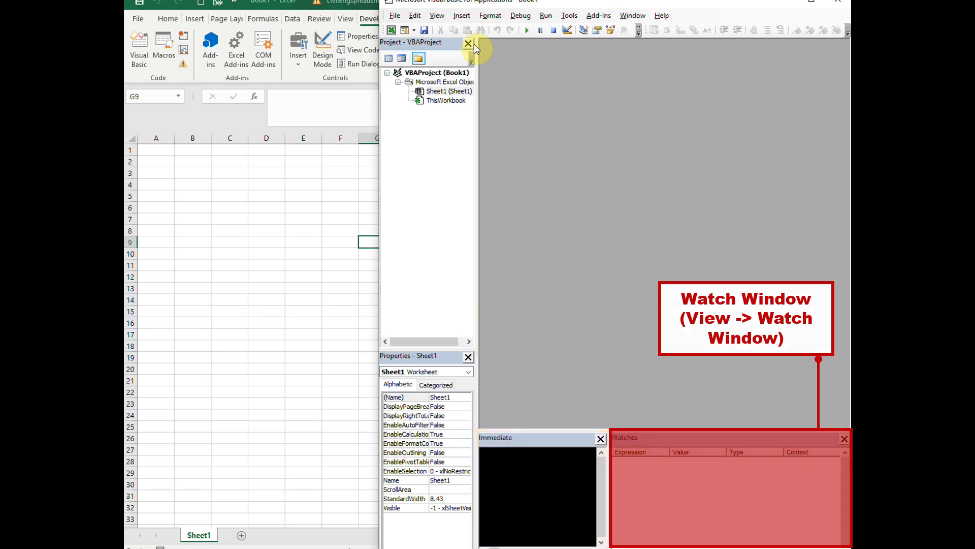
Step: Close the Project Explorer, Properties, Immediate and Watches windows in the Visual Basic editor
left_click(469, 44)
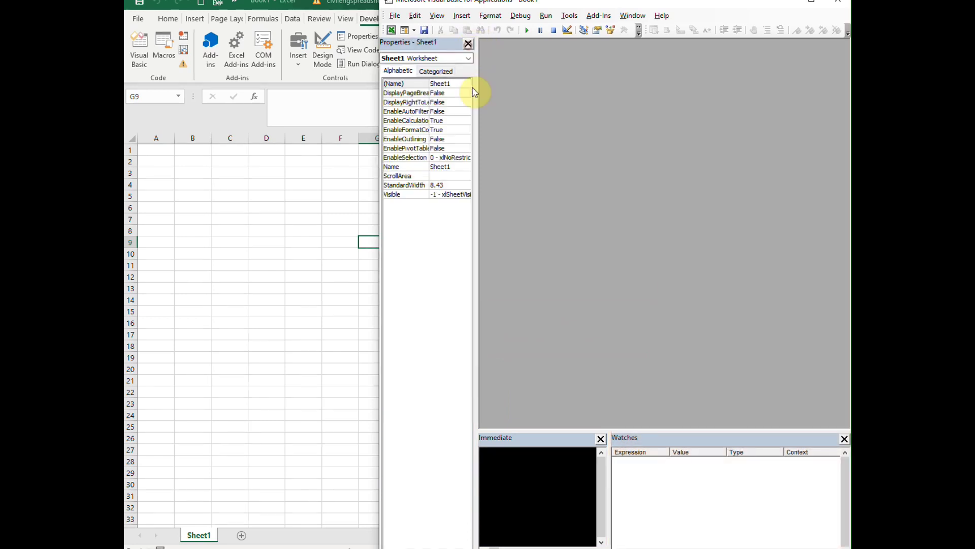
left_click(468, 43)
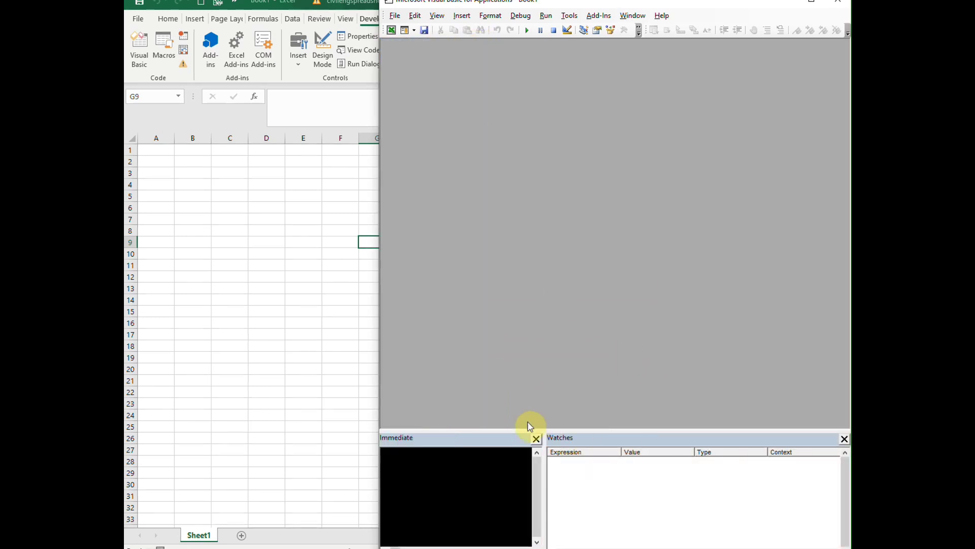
left_click(536, 437)
left_click(845, 438)
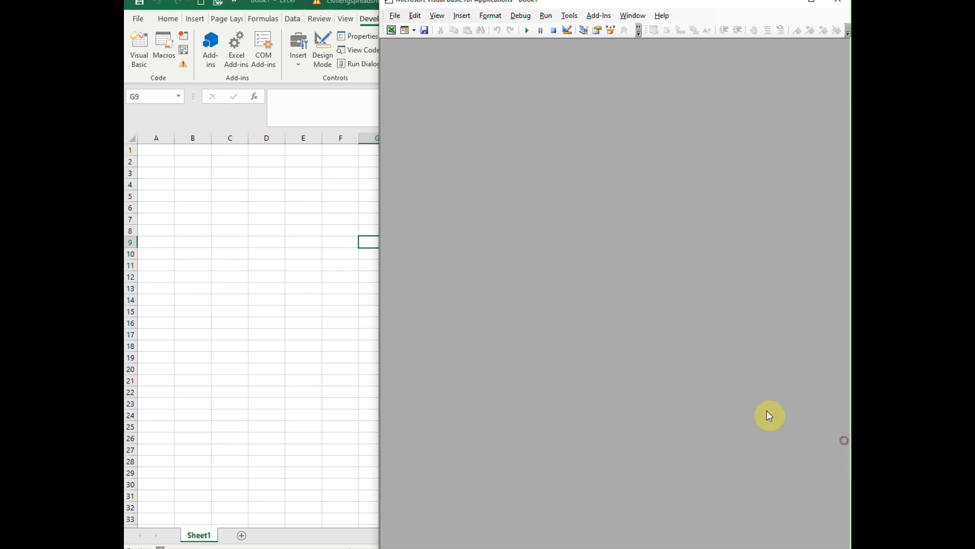
Step: Show the Project Explorer and dock it as a narrow column along the editor's left edge
left_click(435, 16)
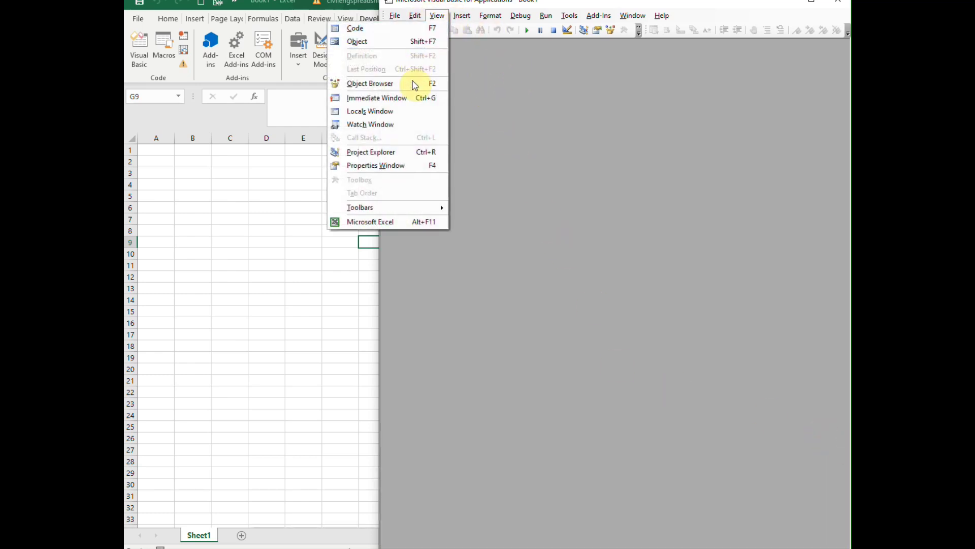
left_click(384, 154)
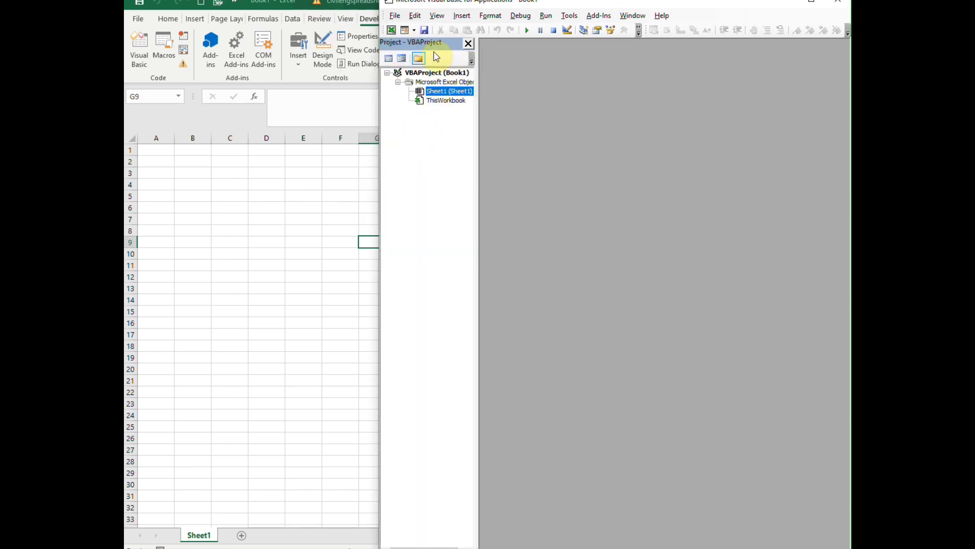
left_click_drag(433, 44, 534, 111)
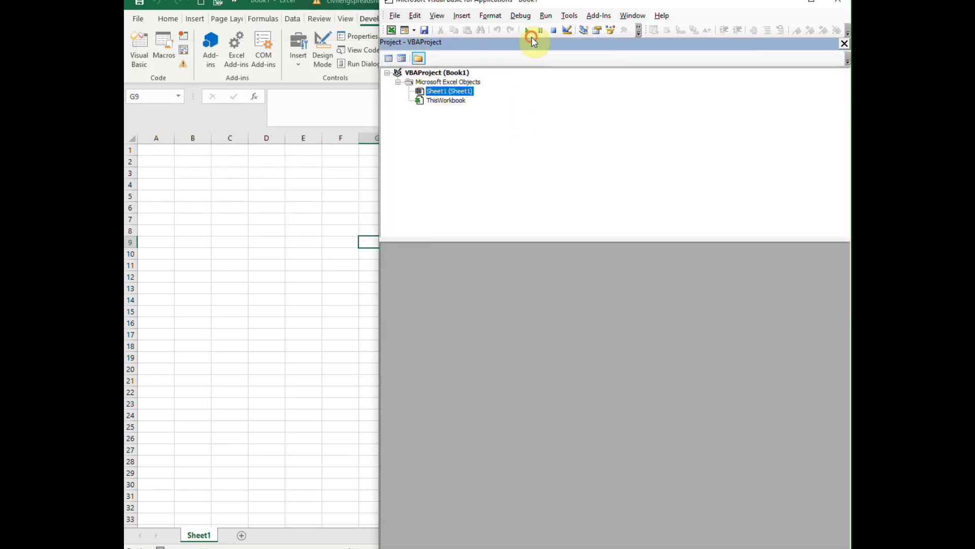
left_click_drag(540, 44, 370, 211)
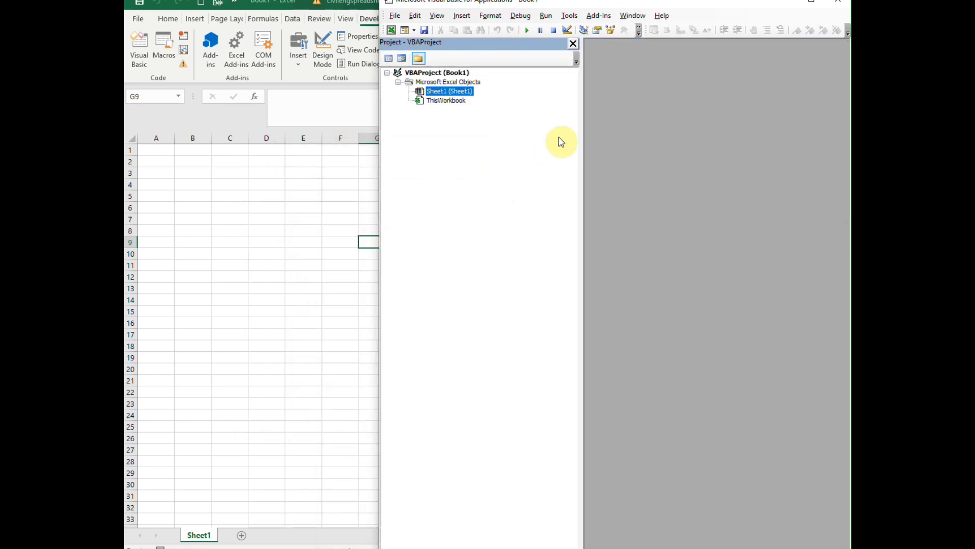
left_click_drag(582, 135, 503, 140)
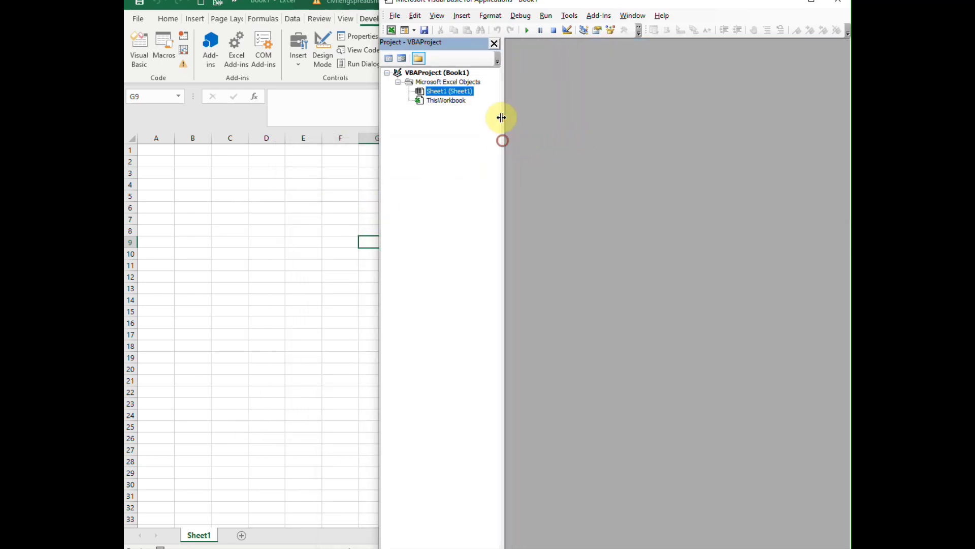
Step: Show the Properties window and dock it below the Project Explorer, enlarging it to nearly half the column
left_click(437, 16)
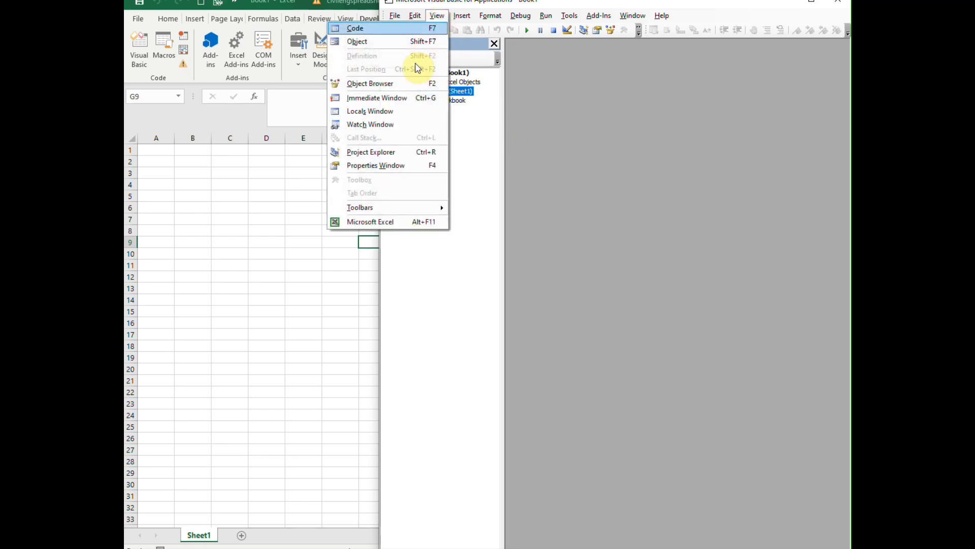
left_click(405, 165)
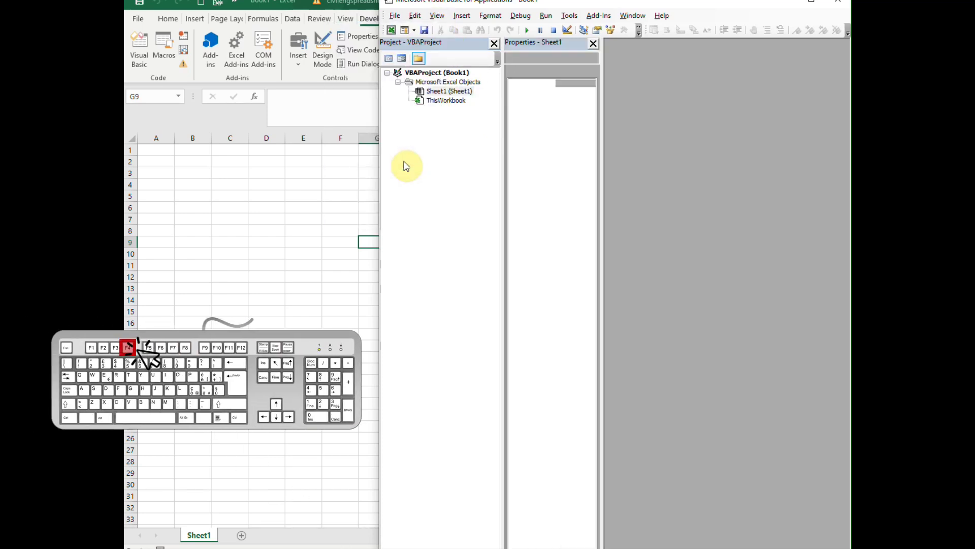
left_click_drag(655, 94, 496, 401)
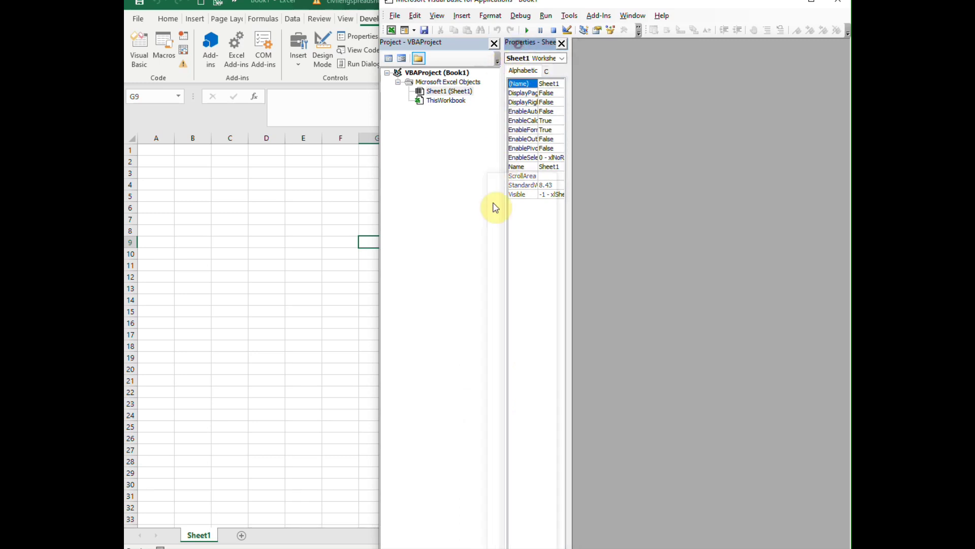
left_click_drag(496, 208, 383, 463)
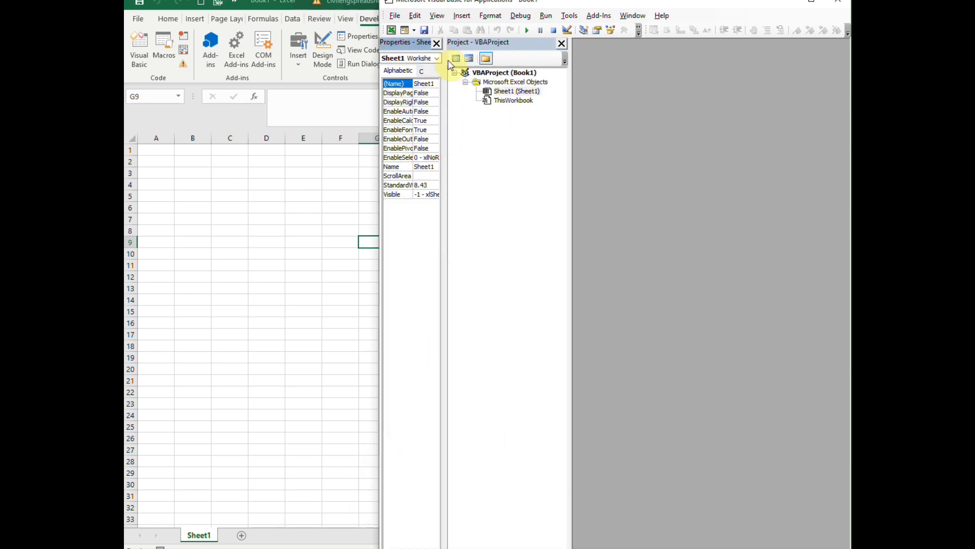
left_click_drag(401, 42, 458, 543)
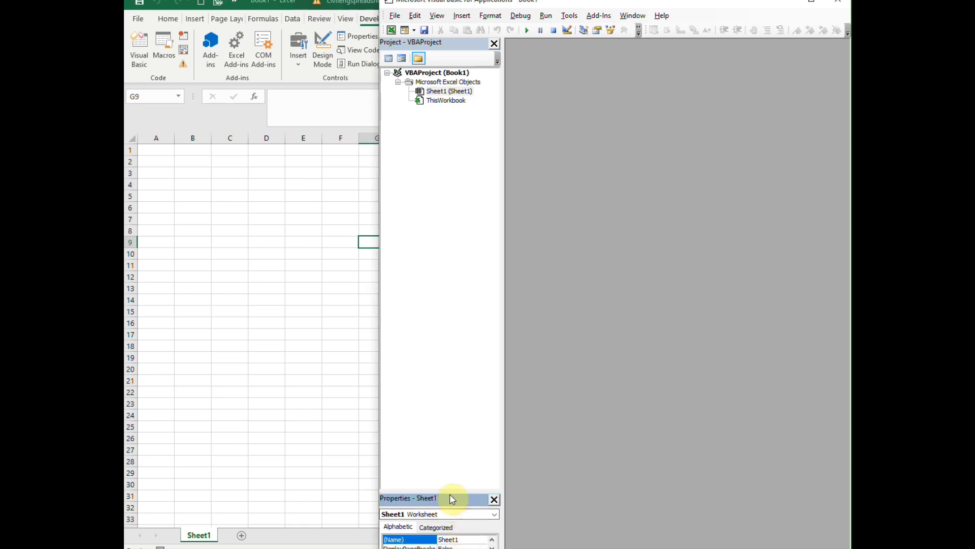
left_click_drag(447, 490, 437, 311)
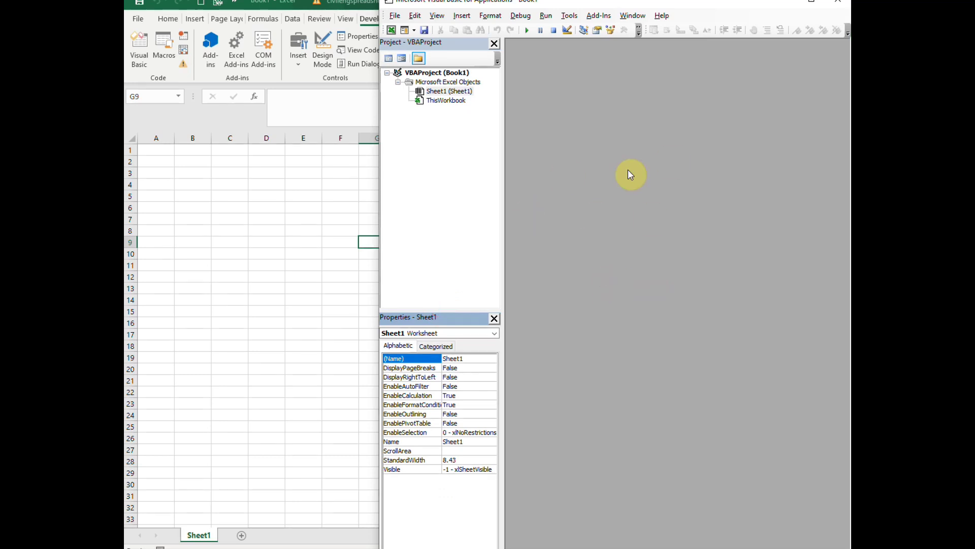
Step: Show the Immediate window and dock it along the editor's lower edge, beside the Project Explorer and Properties column
left_click(435, 16)
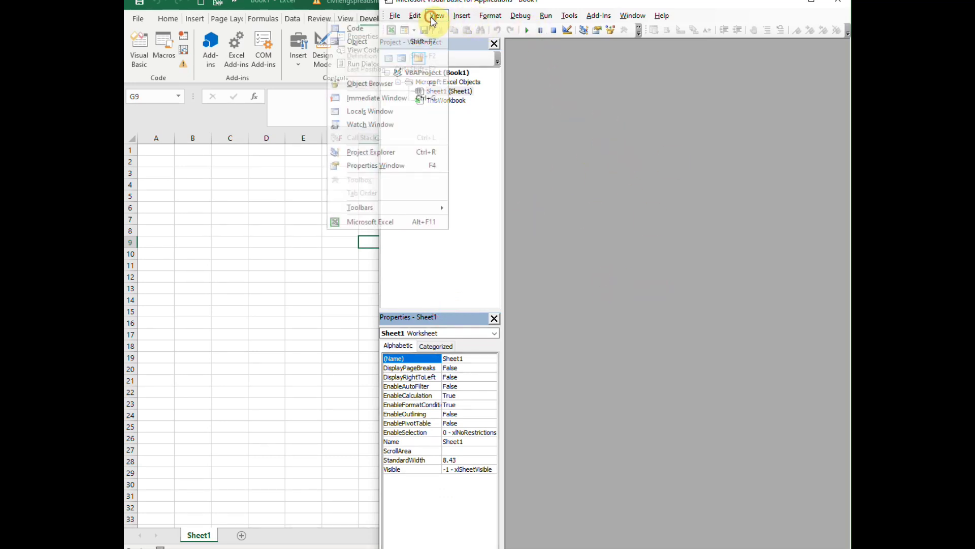
left_click(372, 99)
left_click_drag(579, 438, 584, 539)
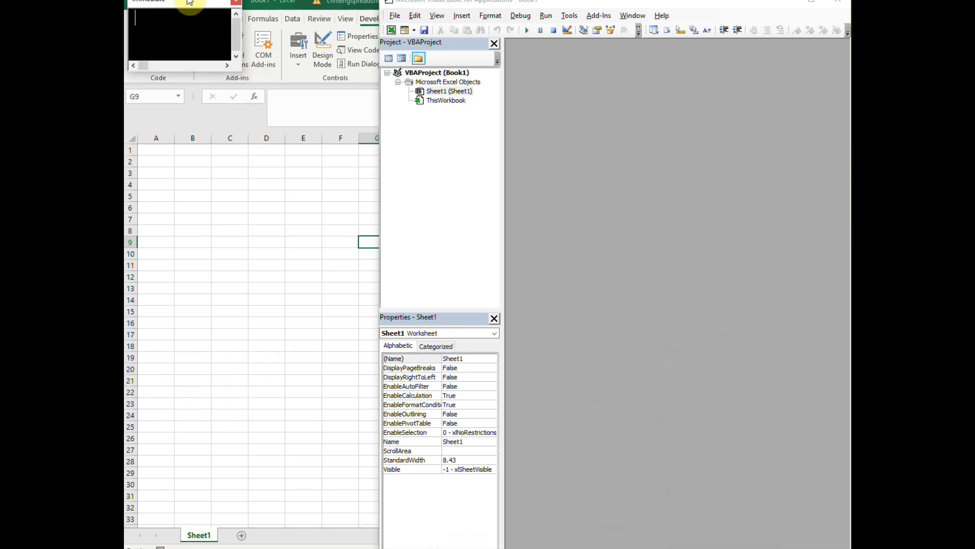
left_click_drag(189, 2, 610, 544)
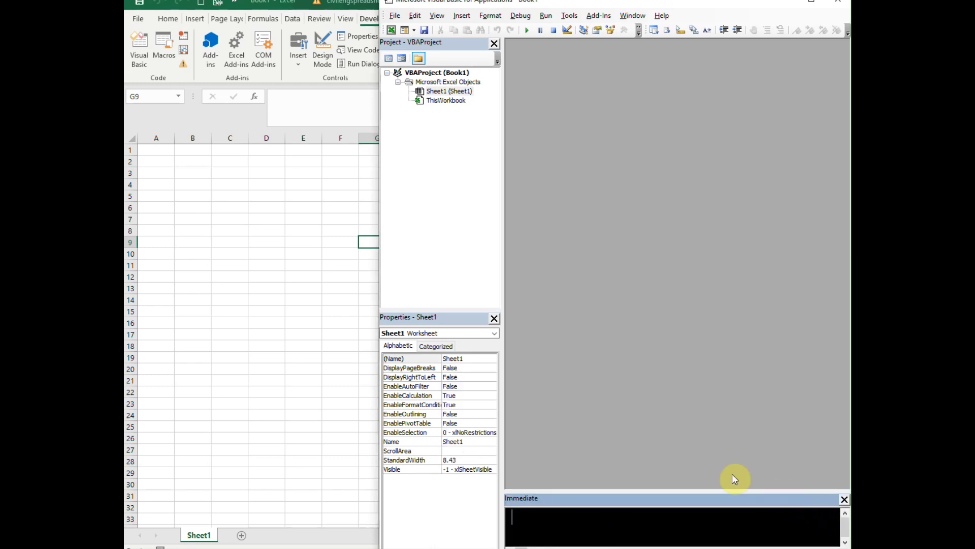
Step: Show the Watch window, dock it to the right of the Immediate window, and enlarge the shared lower area
left_click(436, 16)
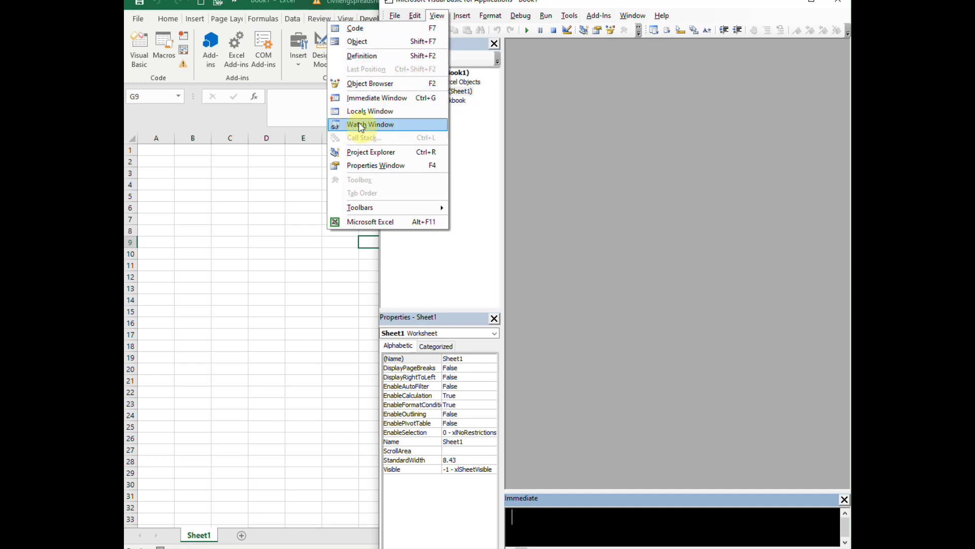
left_click(395, 127)
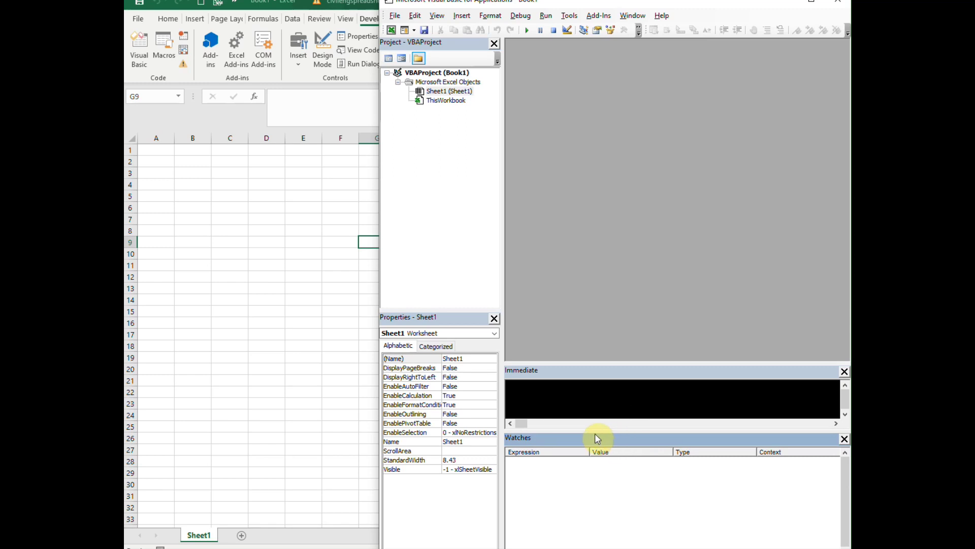
left_click_drag(598, 438, 805, 500)
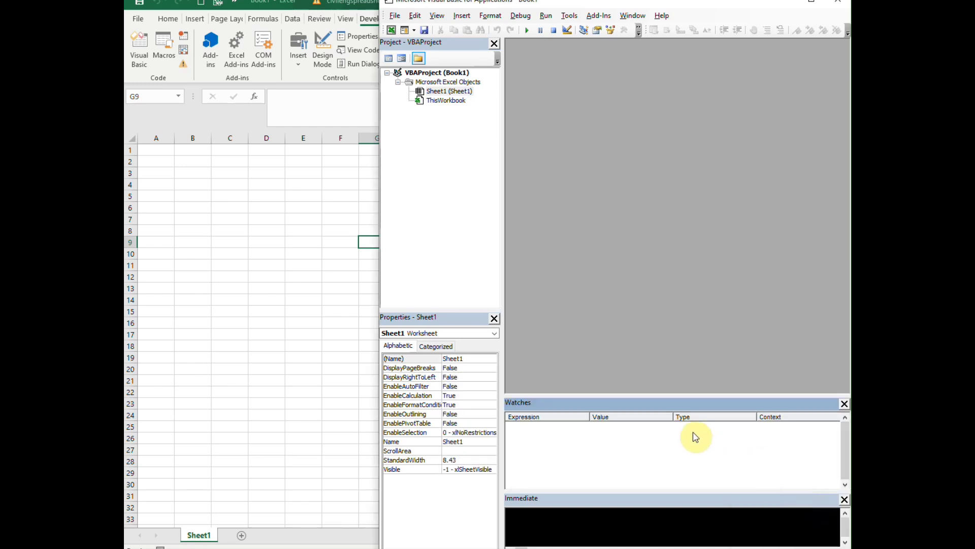
left_click_drag(683, 402, 849, 529)
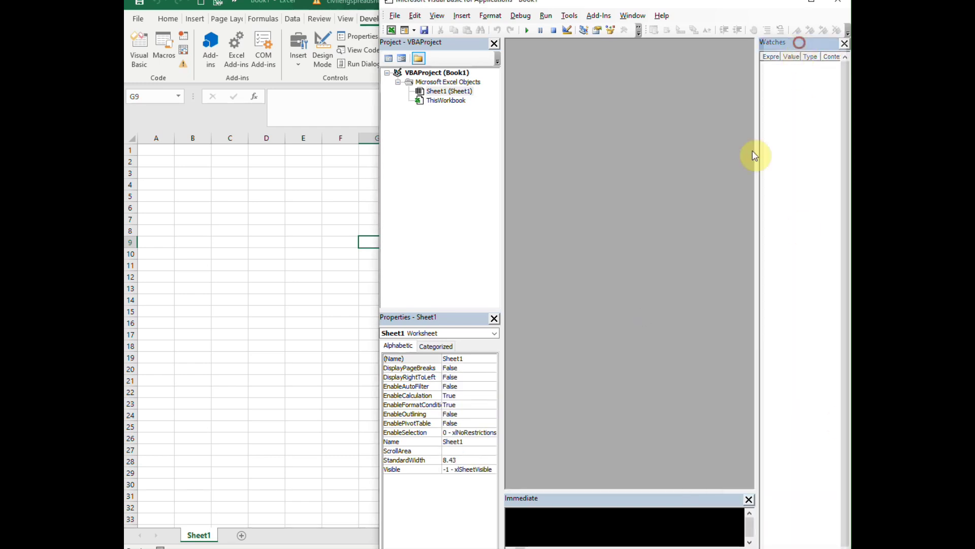
left_click_drag(783, 42, 690, 277)
left_click_drag(710, 388, 847, 532)
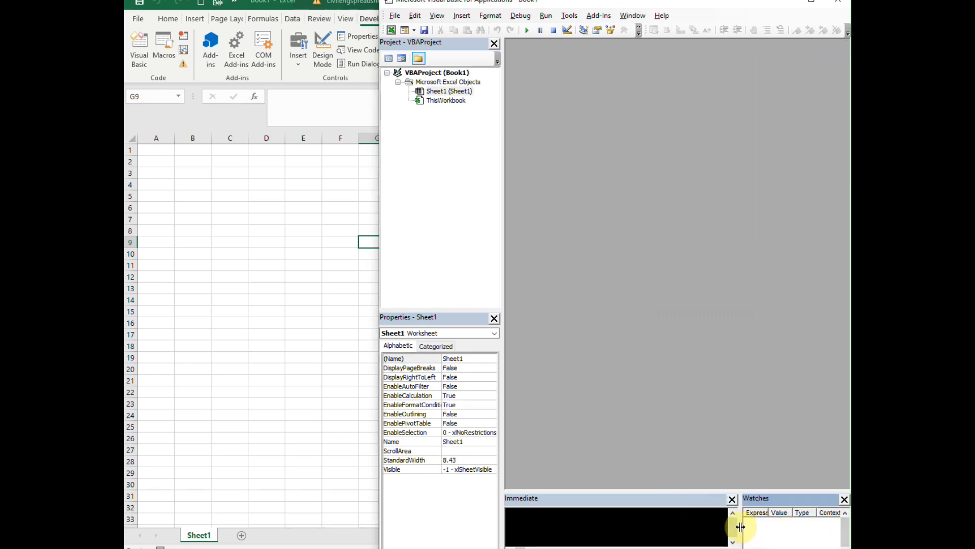
left_click_drag(738, 528, 687, 528)
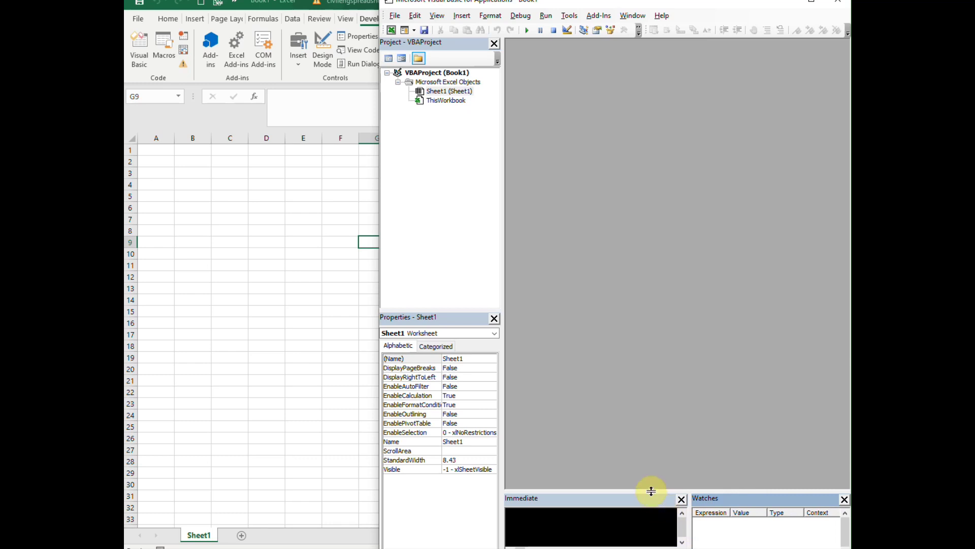
left_click_drag(655, 475, 650, 446)
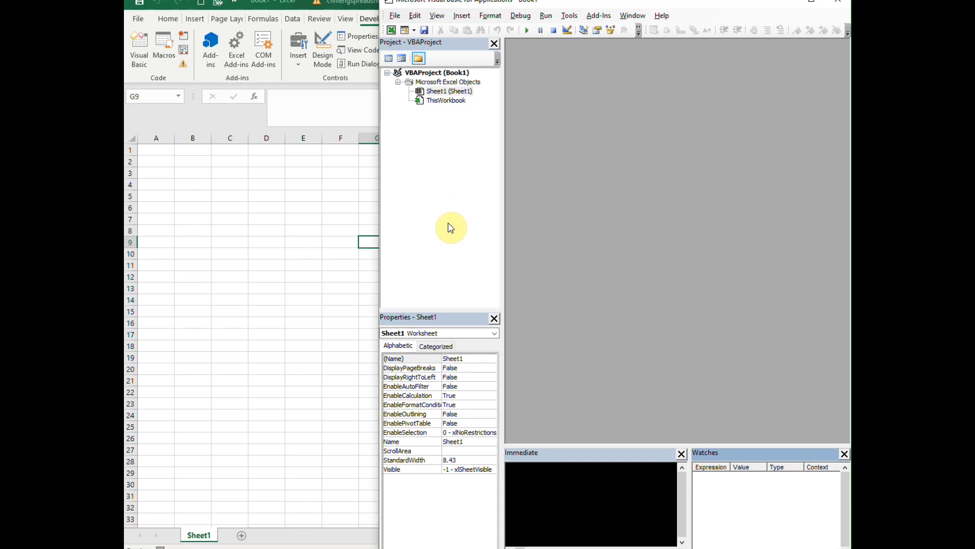
Step: Open the Visual Basic editor's options, move the dialog over the empty code area, and review the Auto Syntax Check setting
left_click(569, 16)
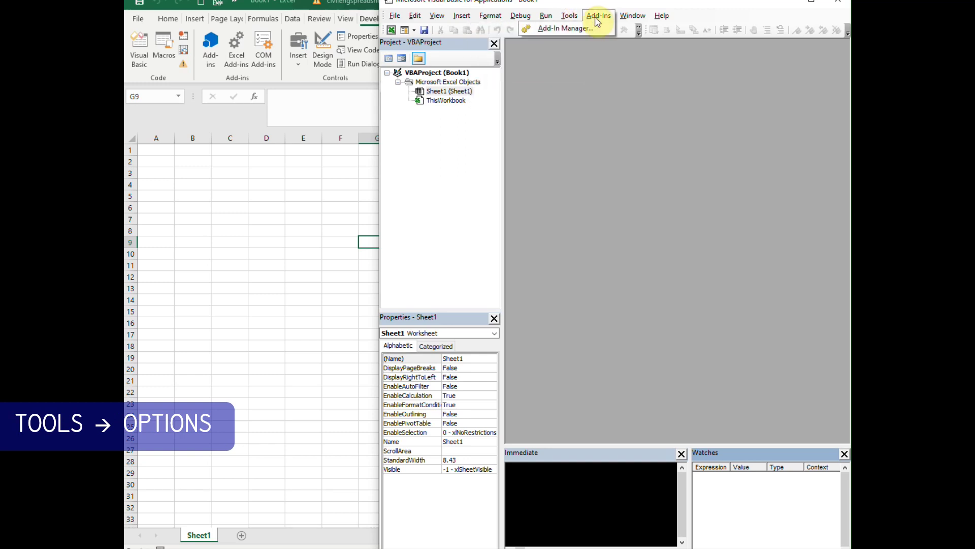
mouse_move(581, 23)
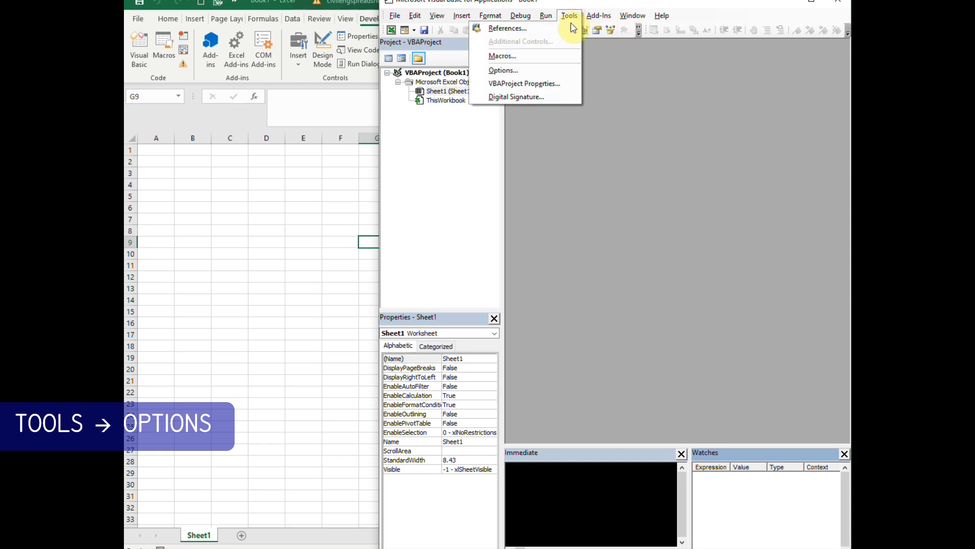
left_click(529, 70)
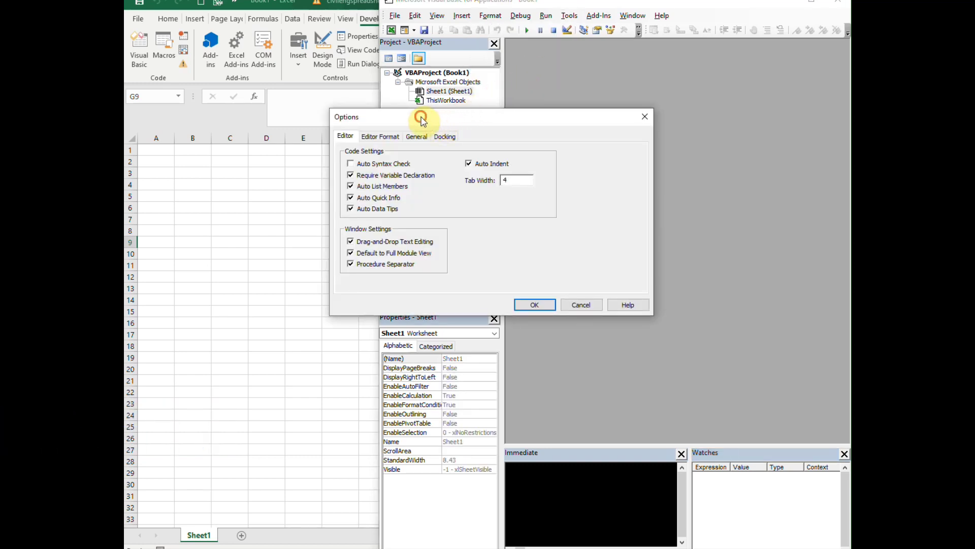
left_click_drag(422, 119, 613, 121)
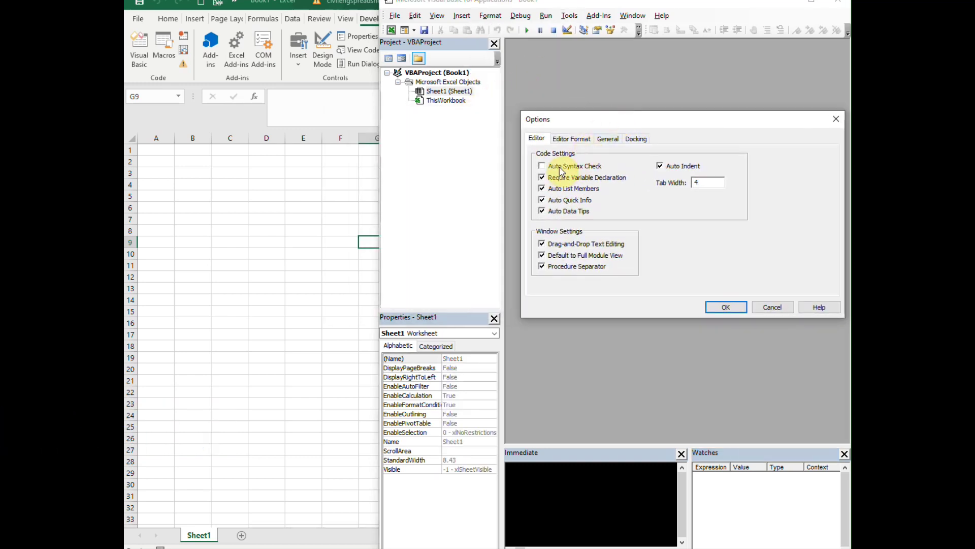
left_click(541, 167)
Step: Go to the Editor Format settings and use the Courier New (Central Europe) font at size 18 for the code
left_click(565, 141)
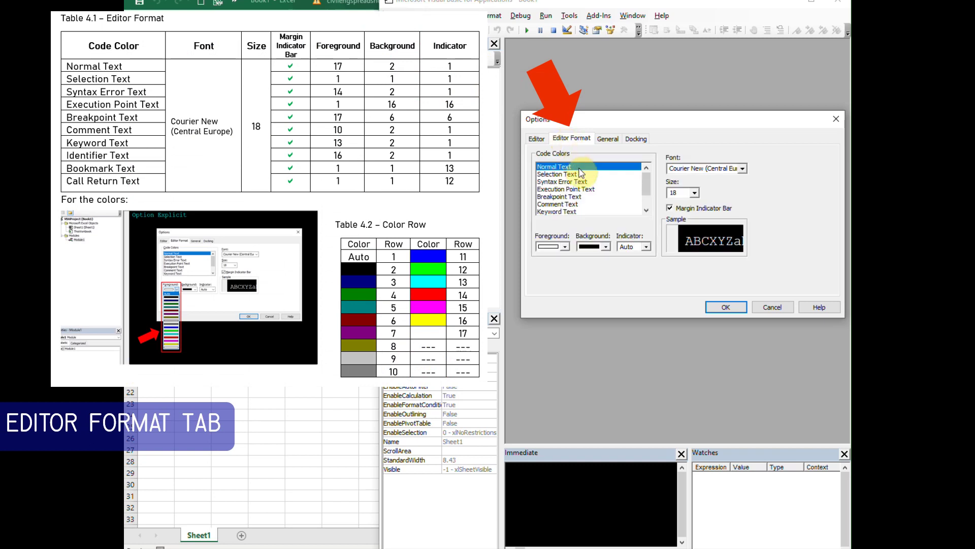
left_click(742, 169)
left_click(742, 171)
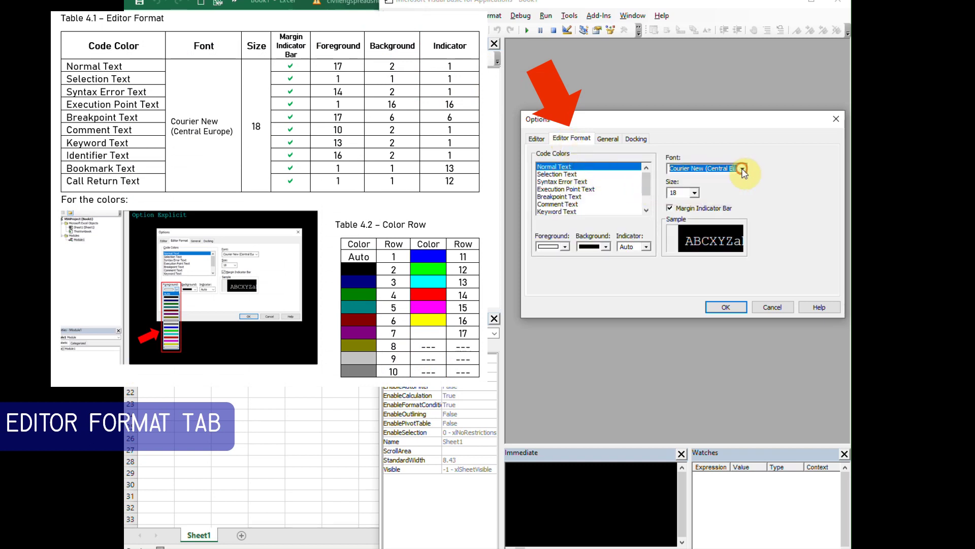
left_click(695, 193)
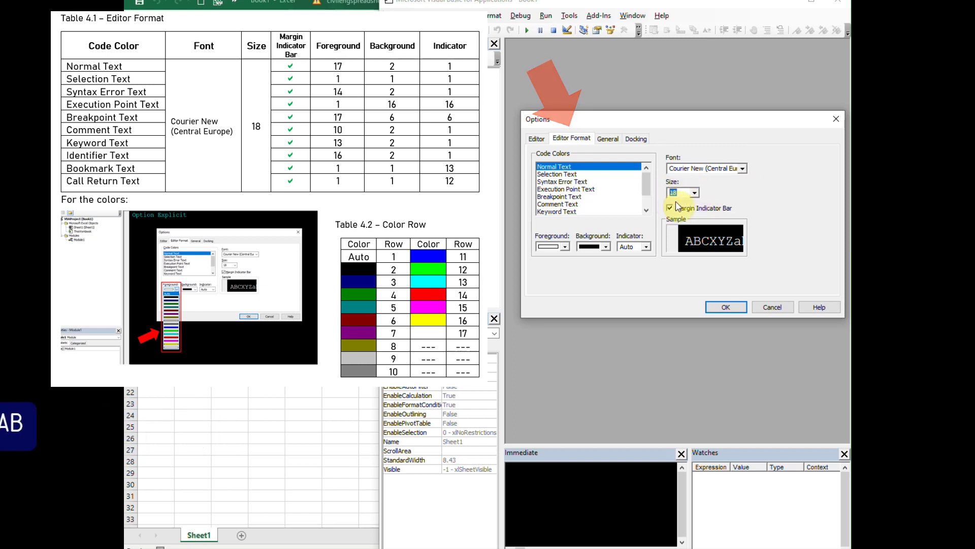
Step: Set the Normal Text code colors to a white foreground, a black background and an Auto indicator
left_click(565, 247)
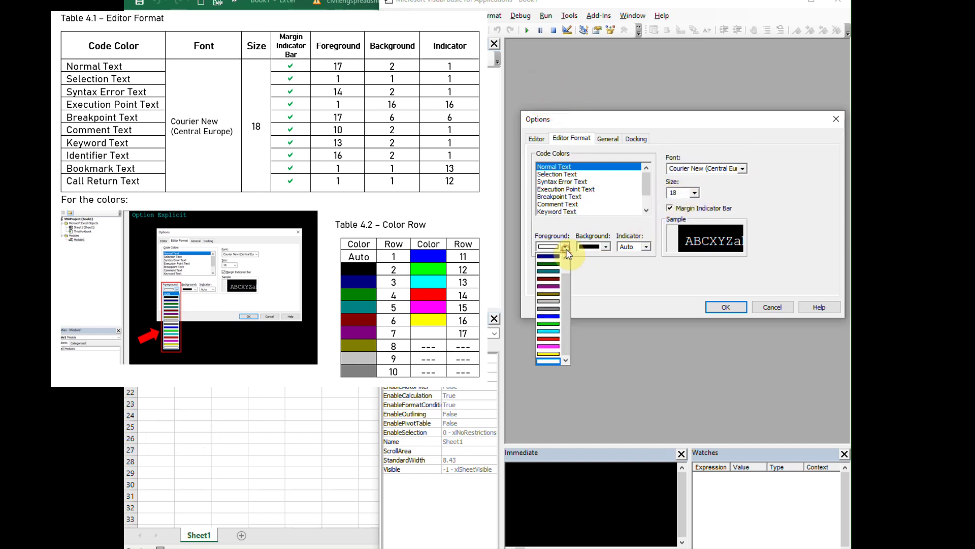
left_click(563, 358)
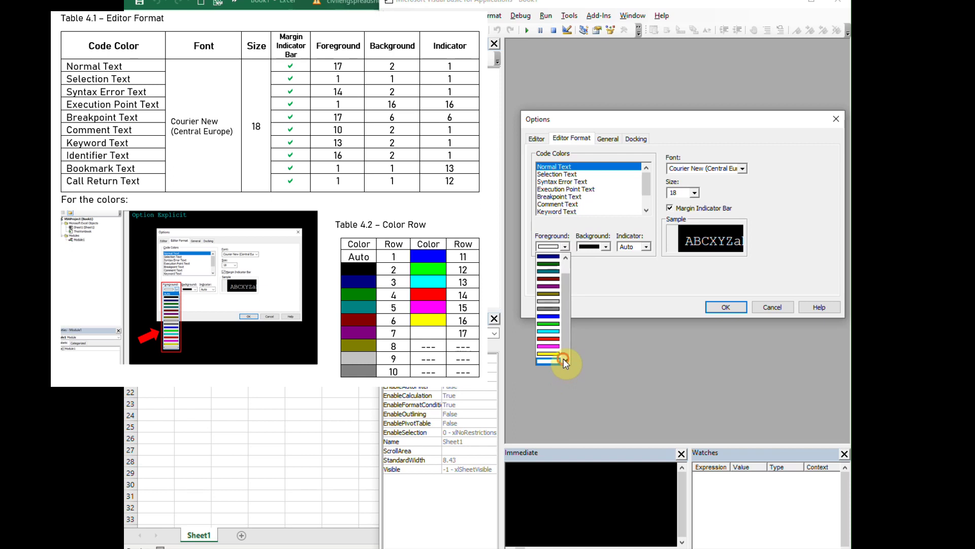
left_click_drag(562, 294, 565, 268)
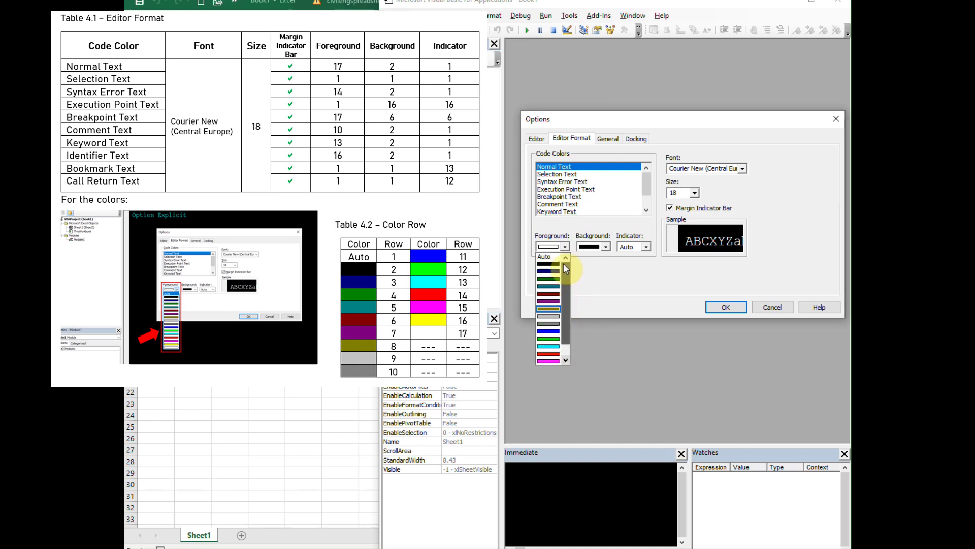
left_click(566, 360)
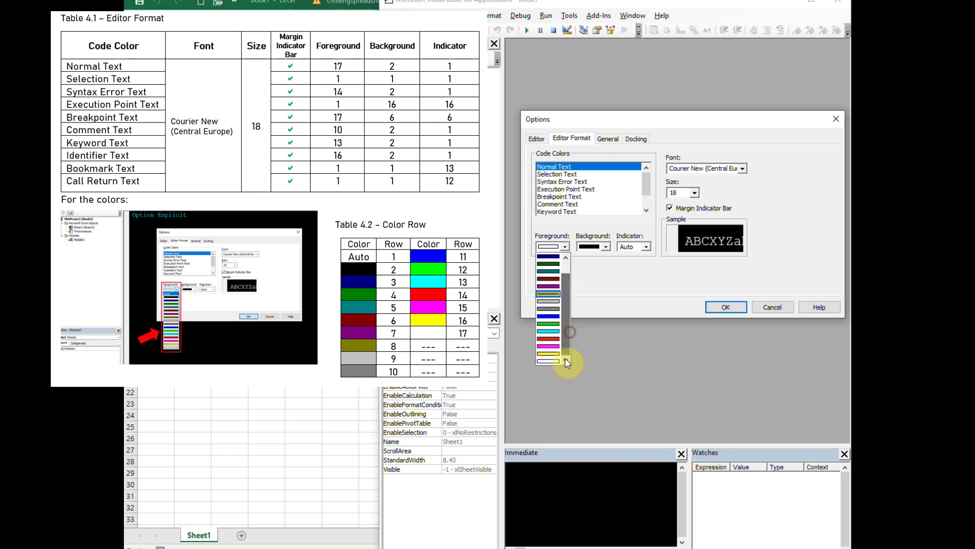
left_click(604, 287)
left_click(606, 247)
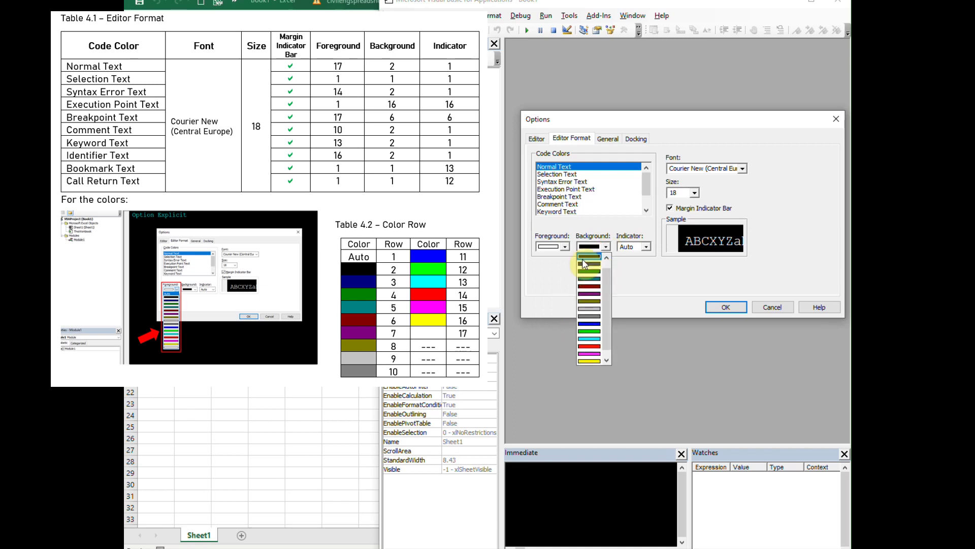
left_click(584, 264)
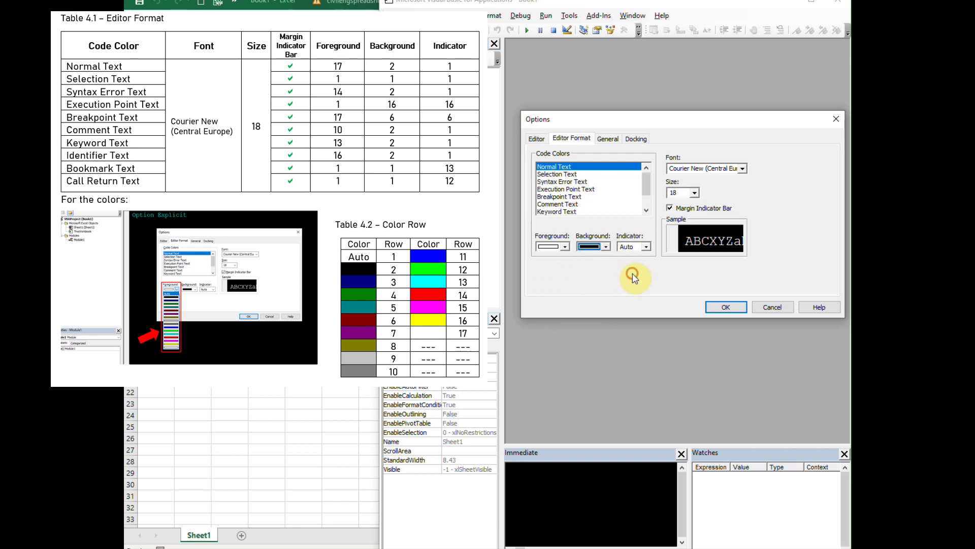
left_click(647, 247)
left_click(580, 272)
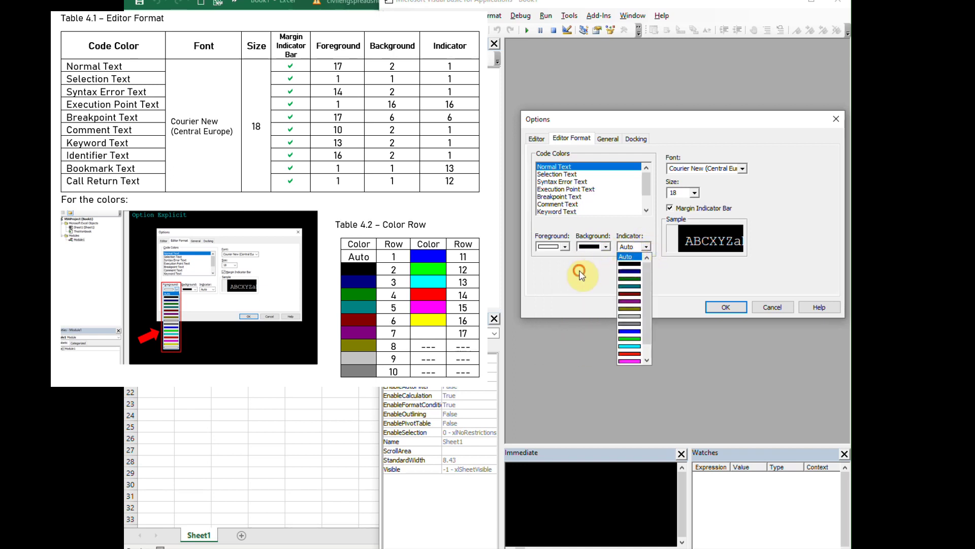
Step: Set the Selection Text code colors to Auto for the foreground, background and indicator
left_click(557, 174)
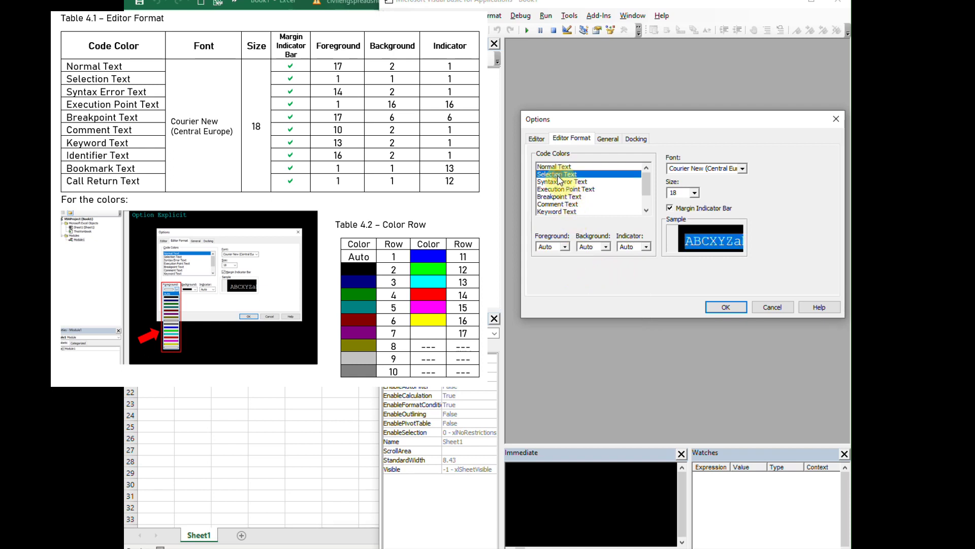
left_click(566, 247)
left_click(606, 247)
left_click(606, 247)
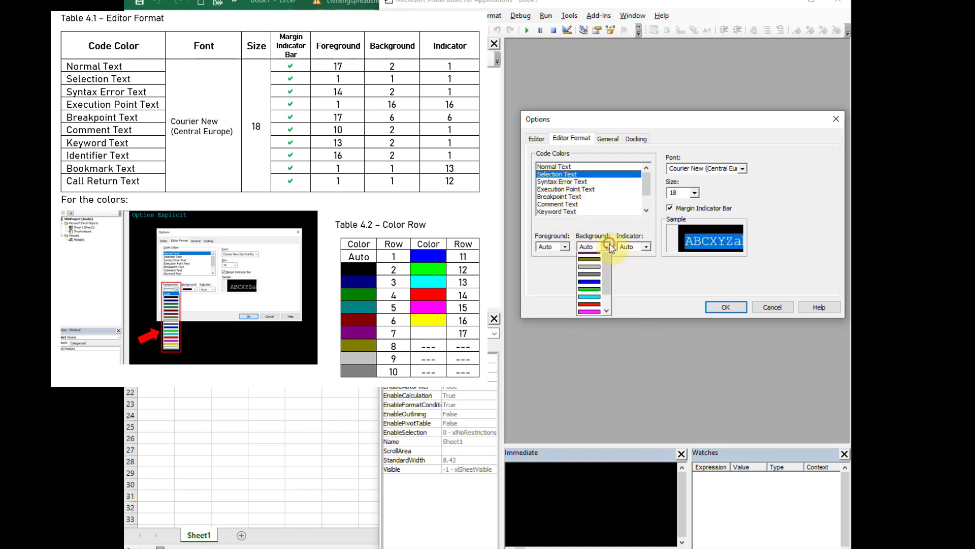
left_click(608, 247)
left_click(647, 247)
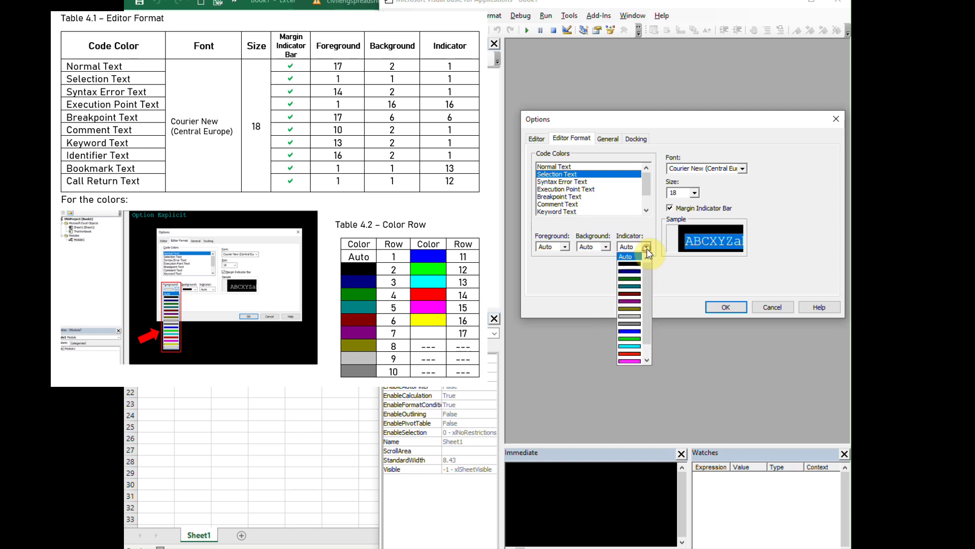
left_click(647, 249)
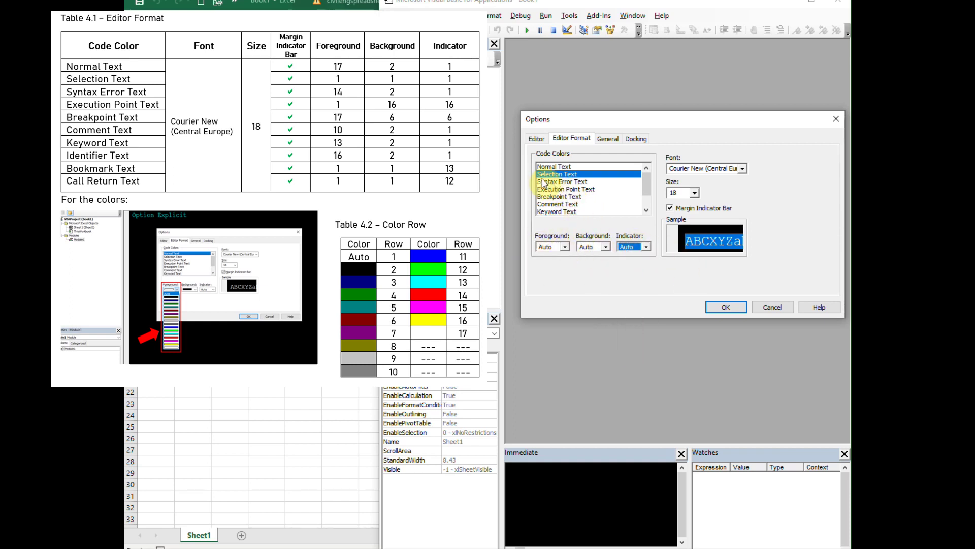
Step: Set the Syntax Error Text code colors to a red foreground, a black background and an Auto indicator
left_click(557, 181)
left_click(564, 246)
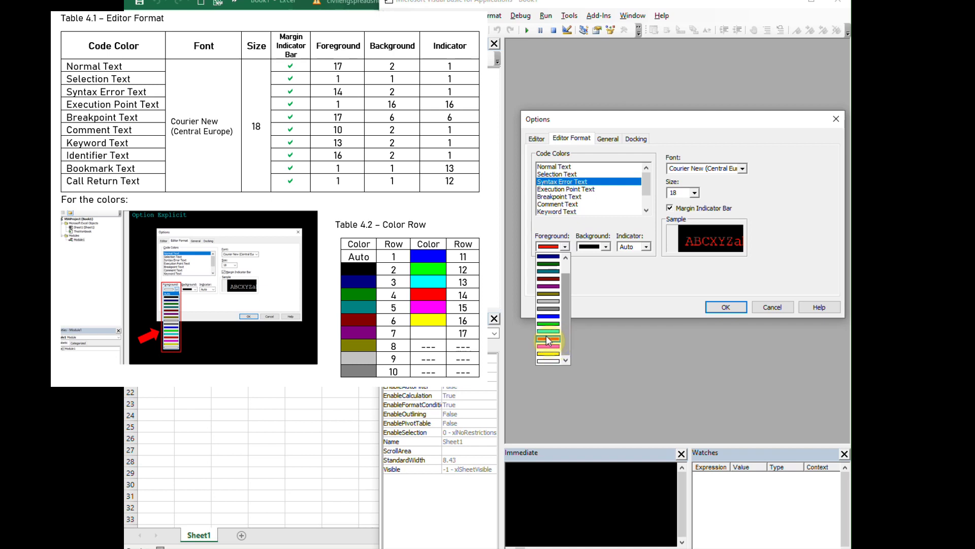
left_click(590, 298)
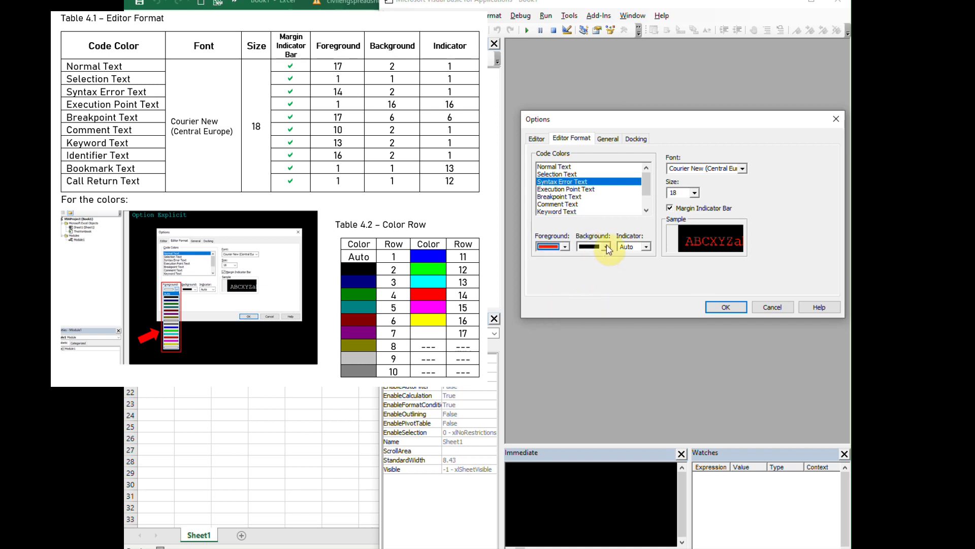
left_click(607, 246)
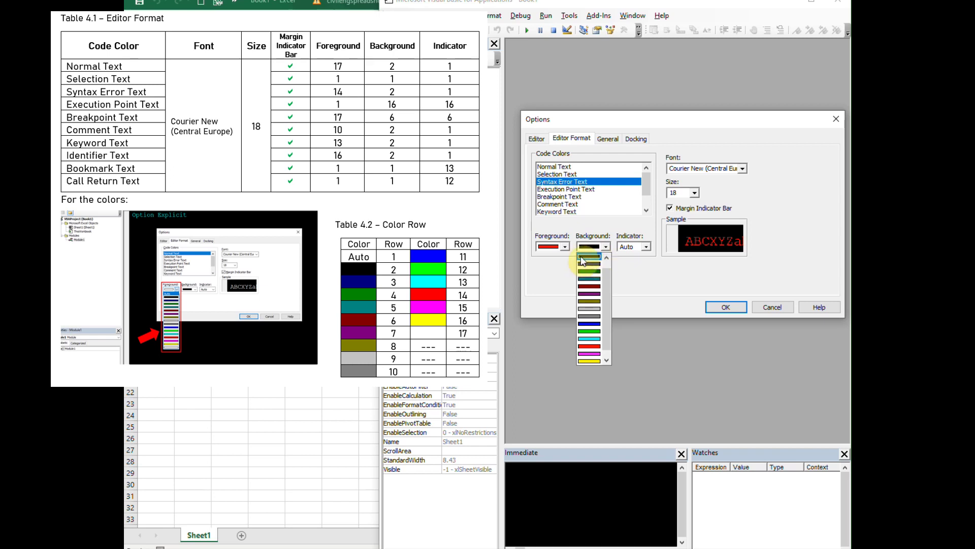
left_click_drag(603, 318, 594, 268)
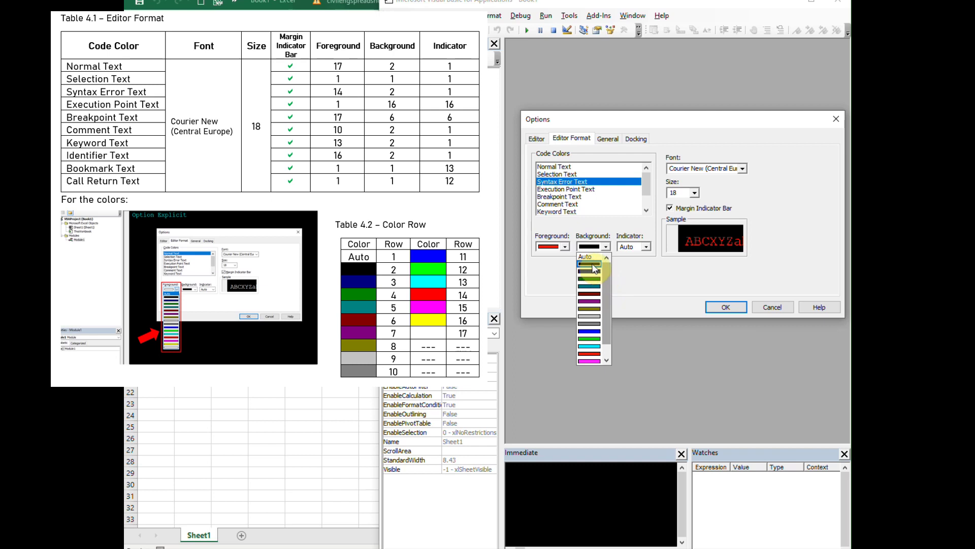
left_click(635, 268)
left_click(646, 247)
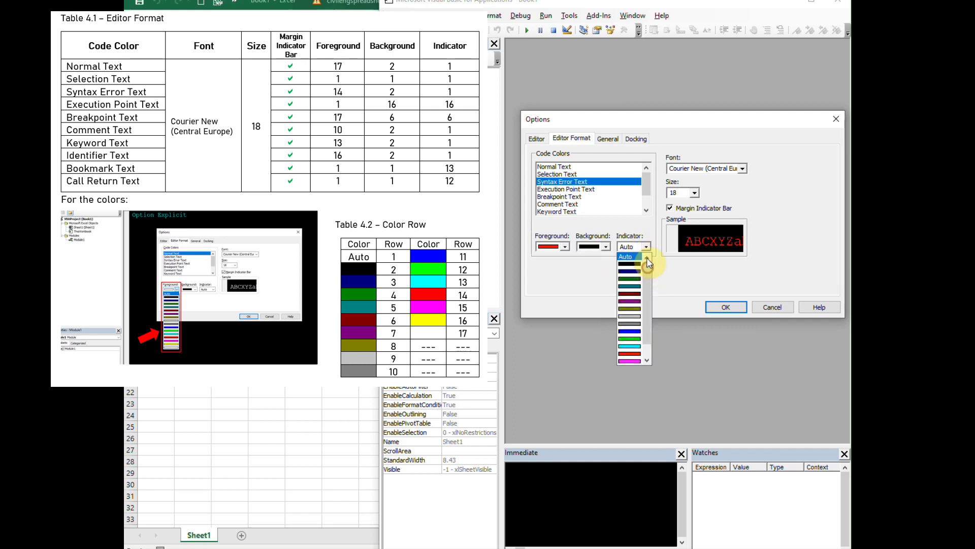
left_click(627, 257)
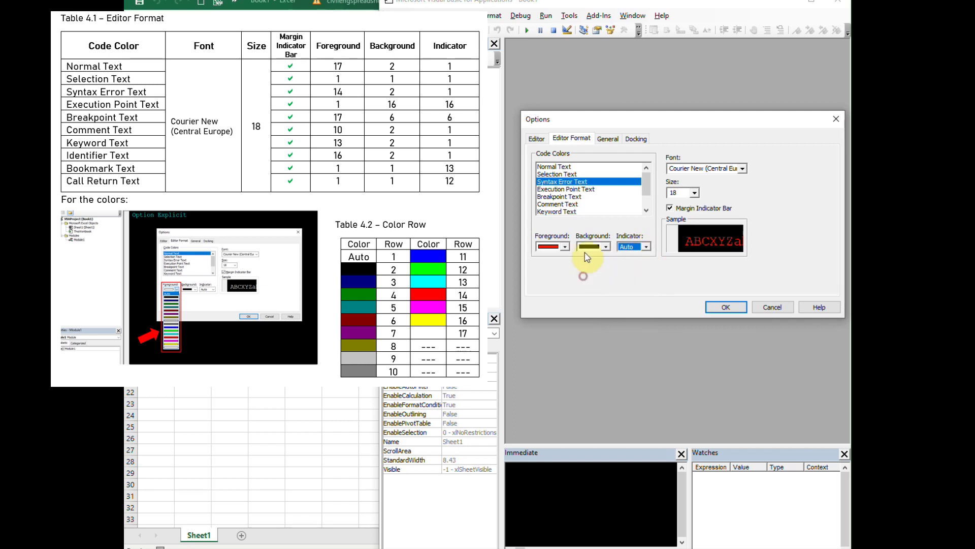
Step: Set the Execution Point Text code colors to an Auto foreground with a yellow background and a yellow indicator
left_click(562, 189)
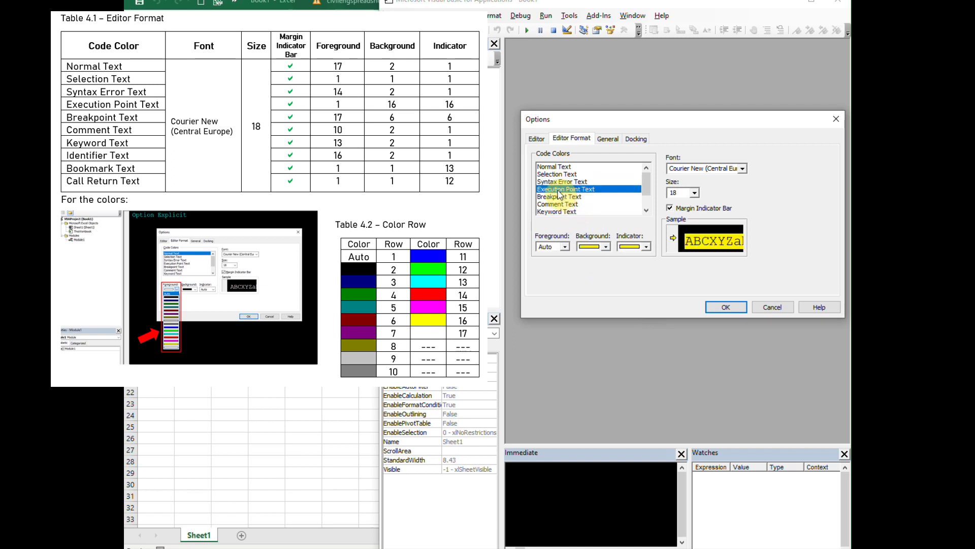
left_click(568, 247)
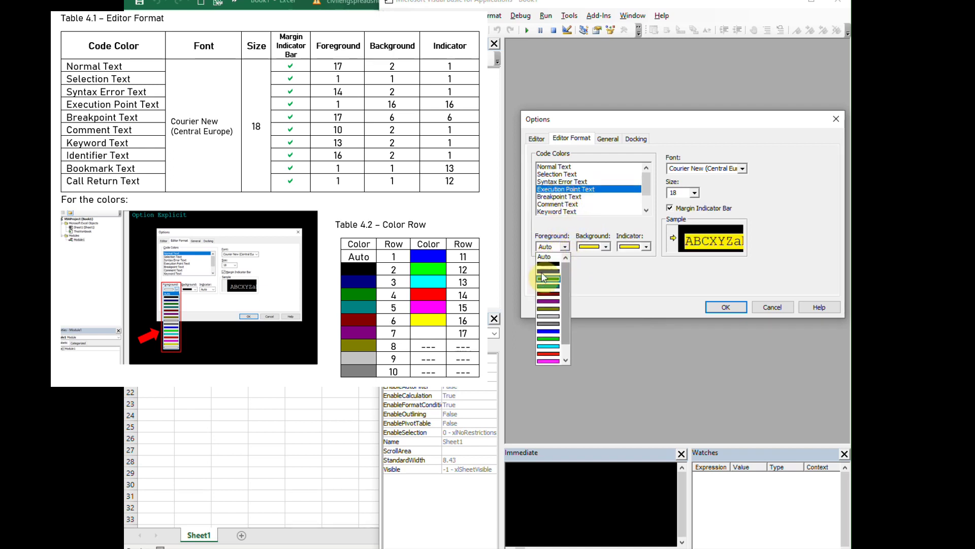
left_click(545, 256)
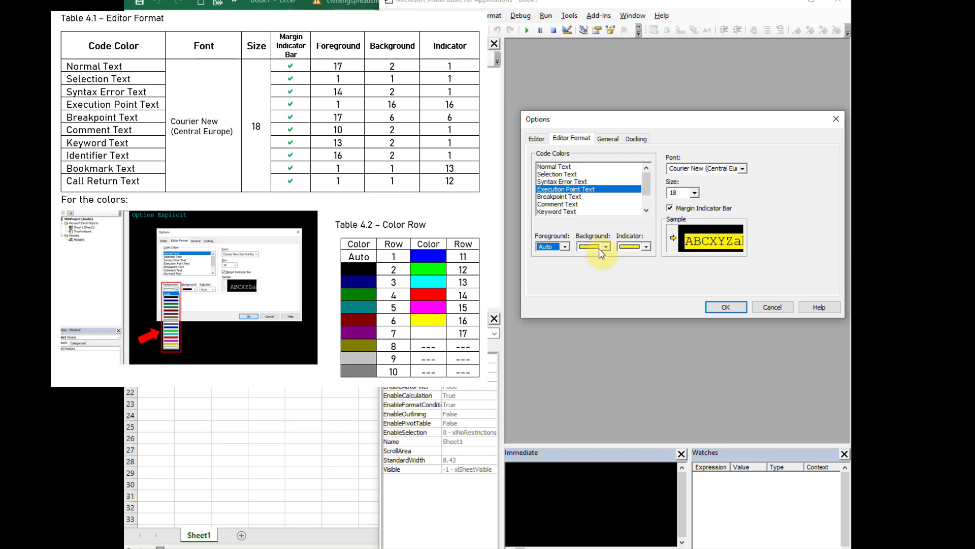
left_click(605, 249)
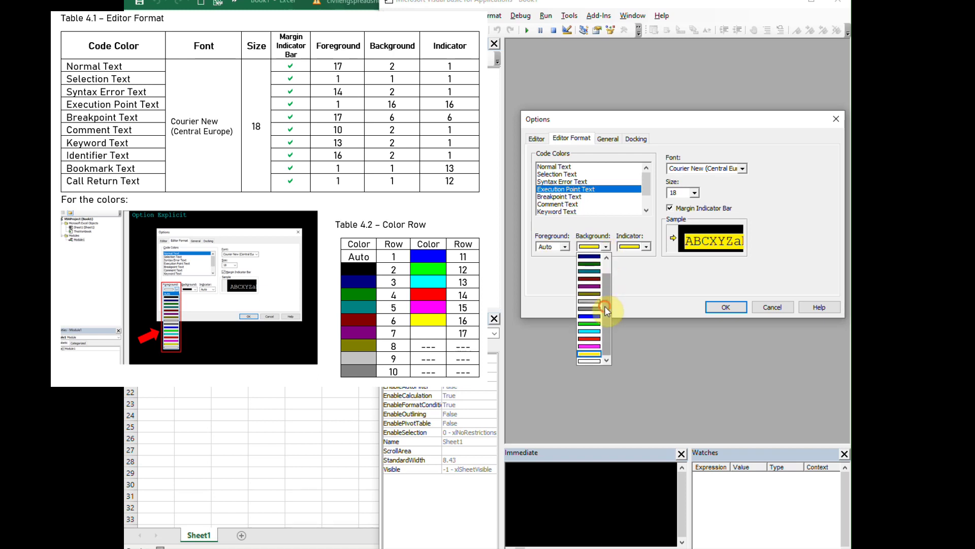
left_click_drag(605, 306, 606, 342)
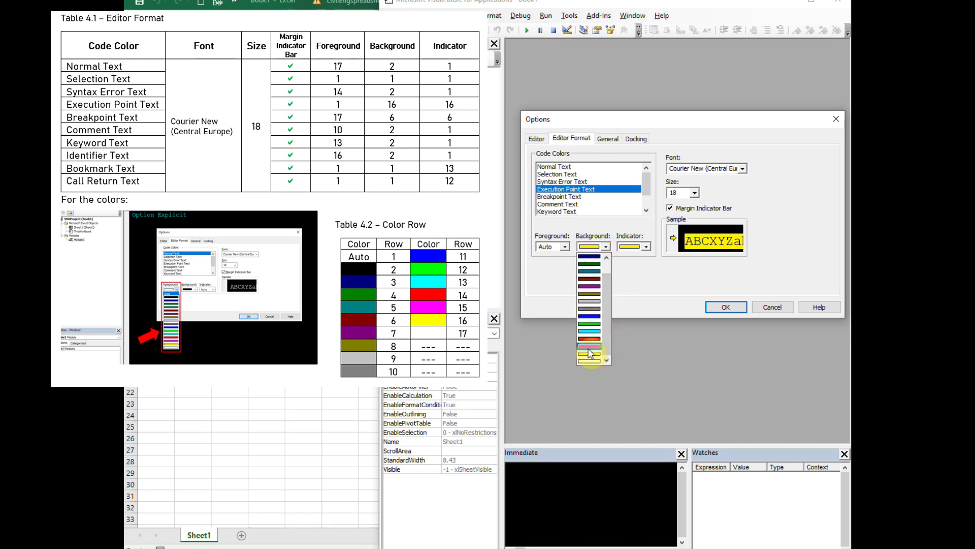
left_click(629, 322)
left_click(646, 247)
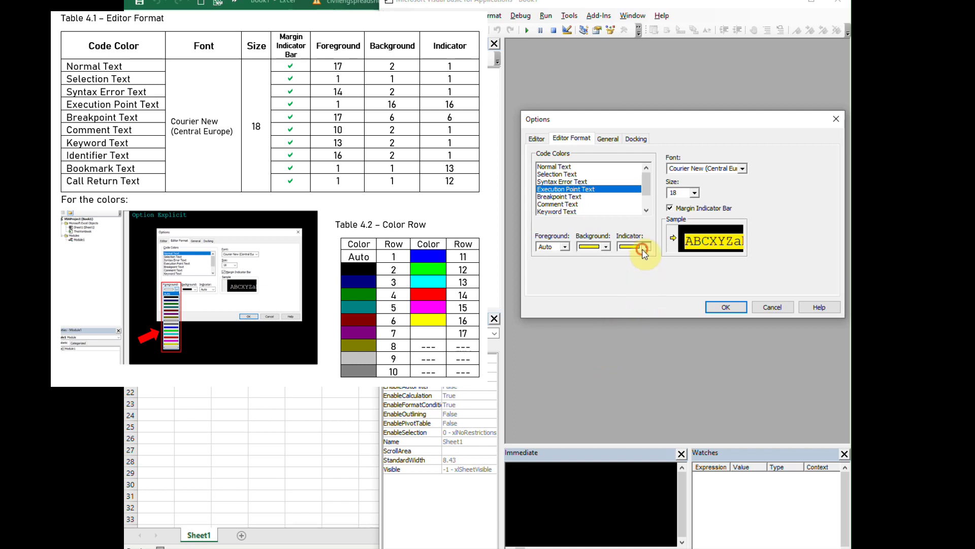
left_click_drag(650, 294, 648, 325)
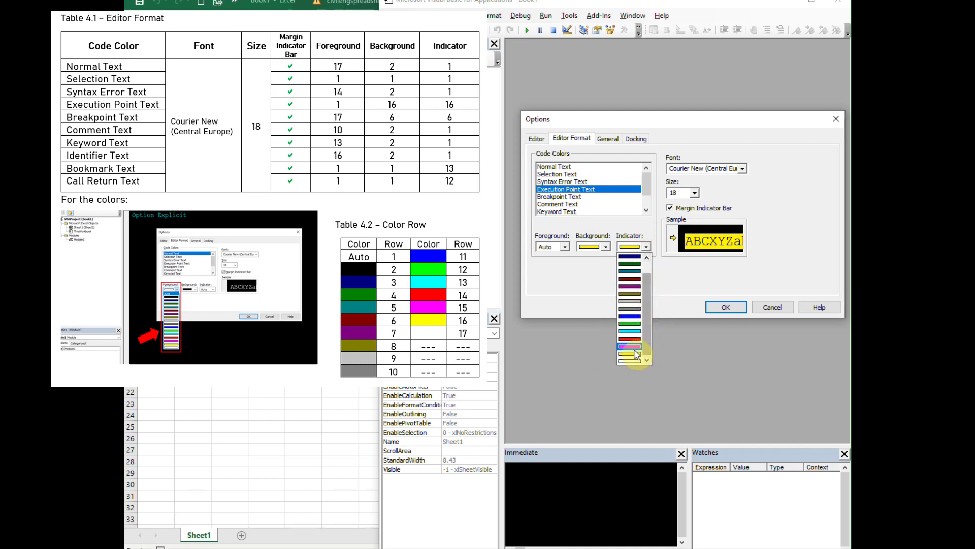
left_click(587, 297)
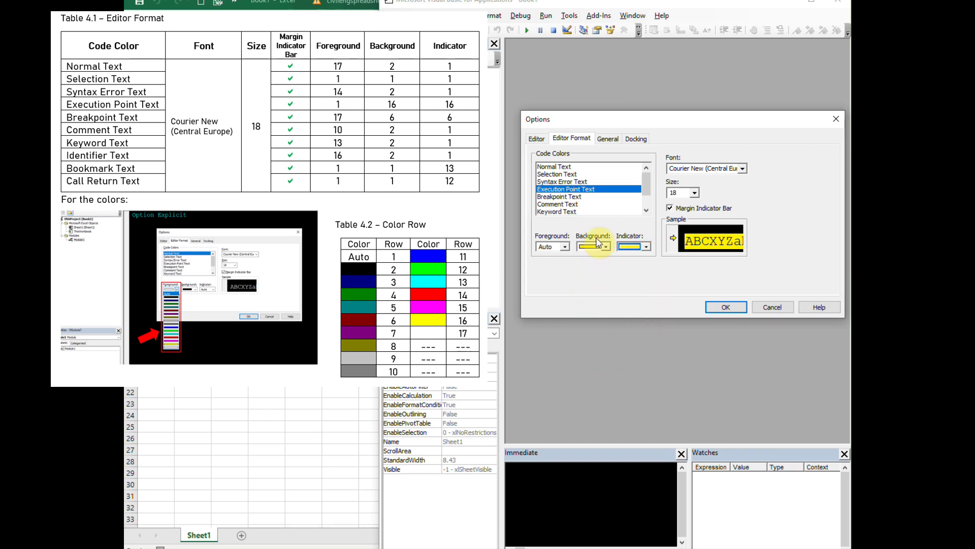
Step: Set the Breakpoint Text code colors to a white foreground with a dark red background and a dark red indicator
left_click(562, 197)
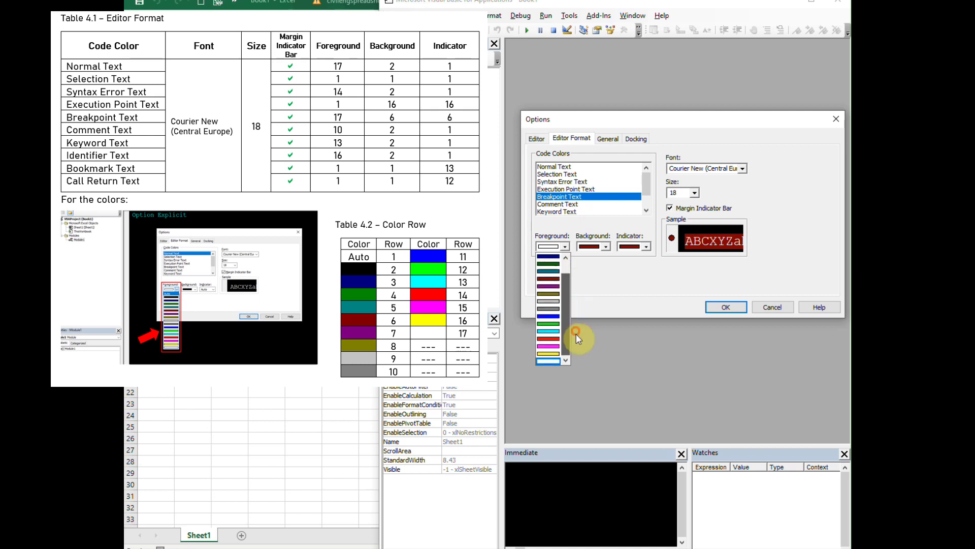
left_click(548, 360)
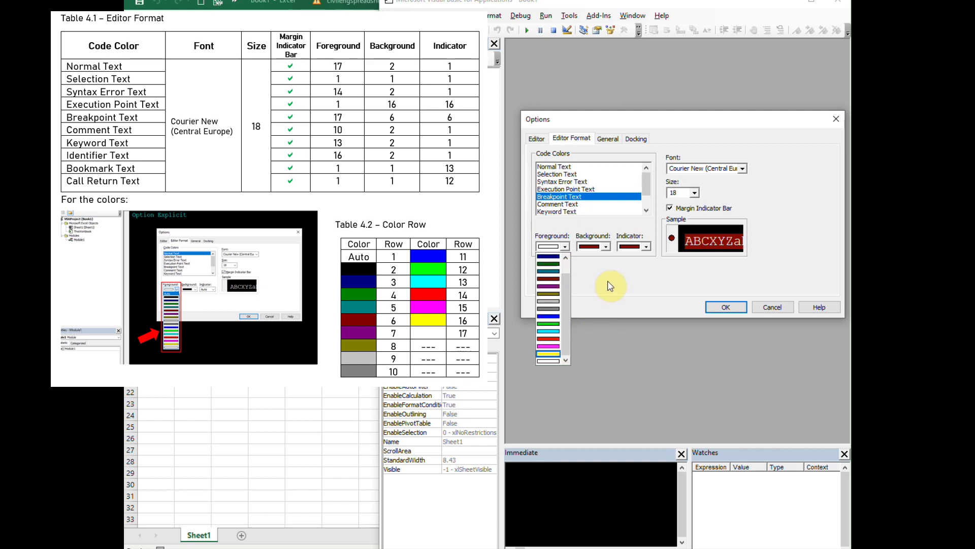
left_click(607, 246)
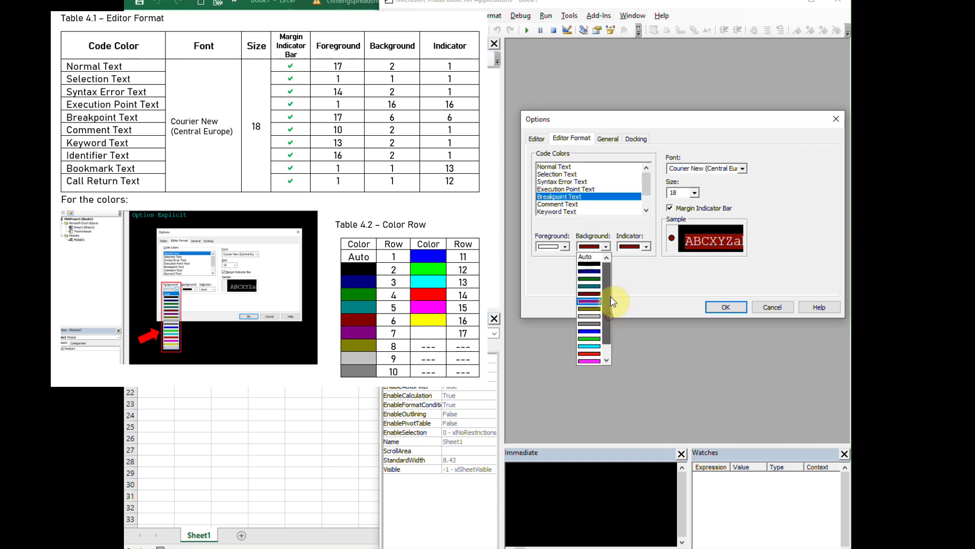
scroll(593, 292, "up", 1)
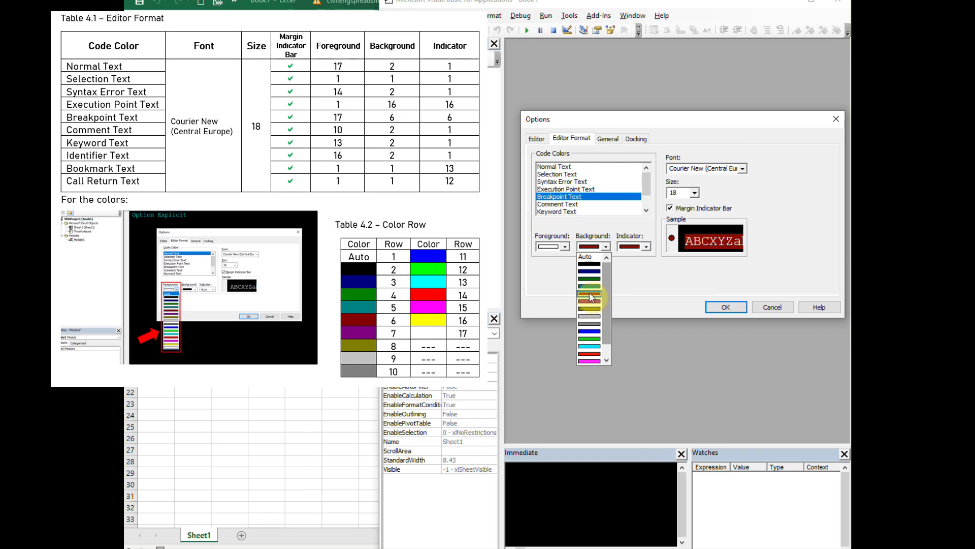
left_click(632, 283)
left_click(647, 247)
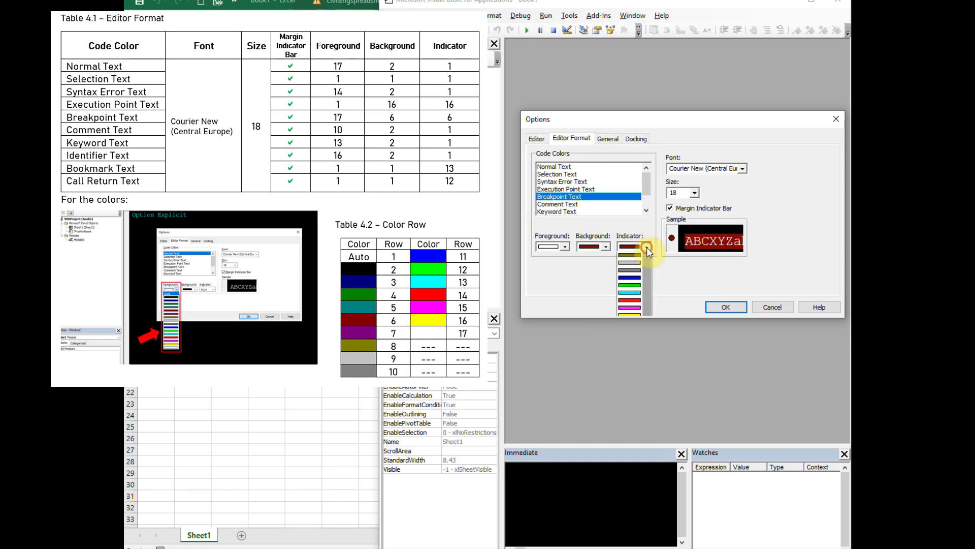
left_click(647, 246)
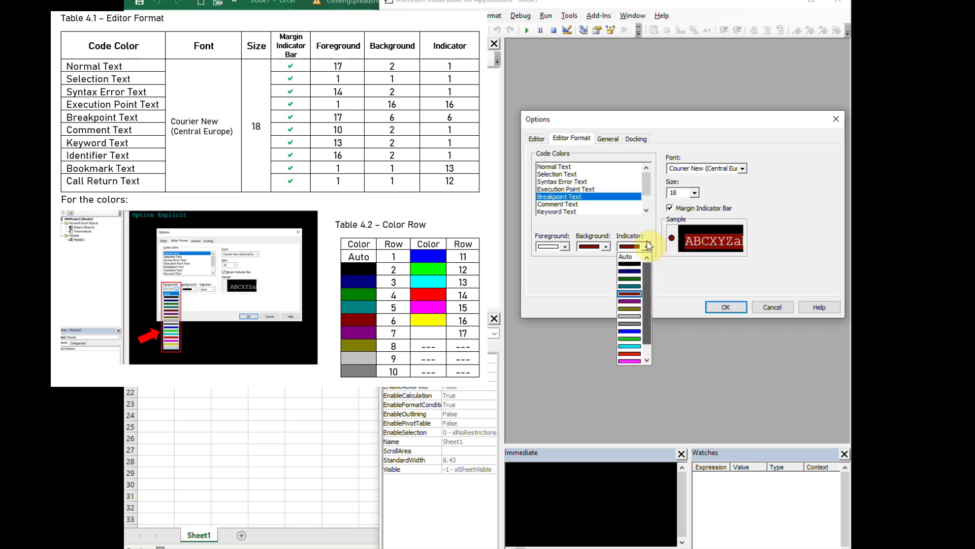
left_click(646, 244)
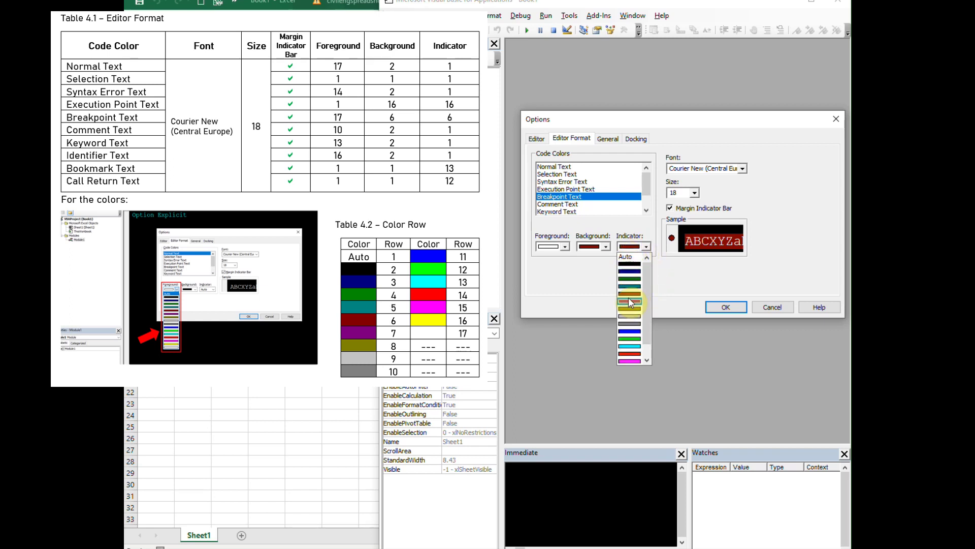
left_click(588, 292)
Step: Set the Comment Text code colors to a dark gray foreground, a black background and an Auto indicator
left_click(552, 204)
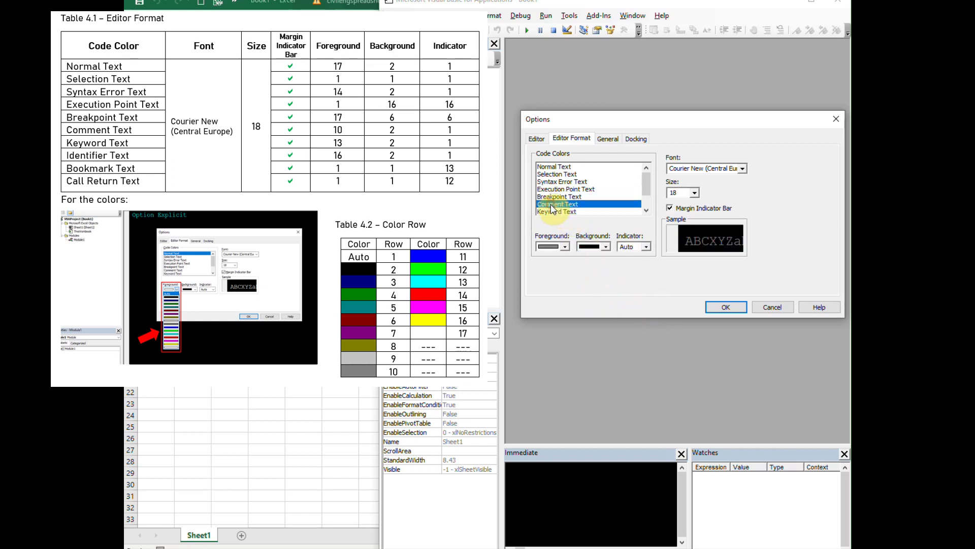
left_click(565, 247)
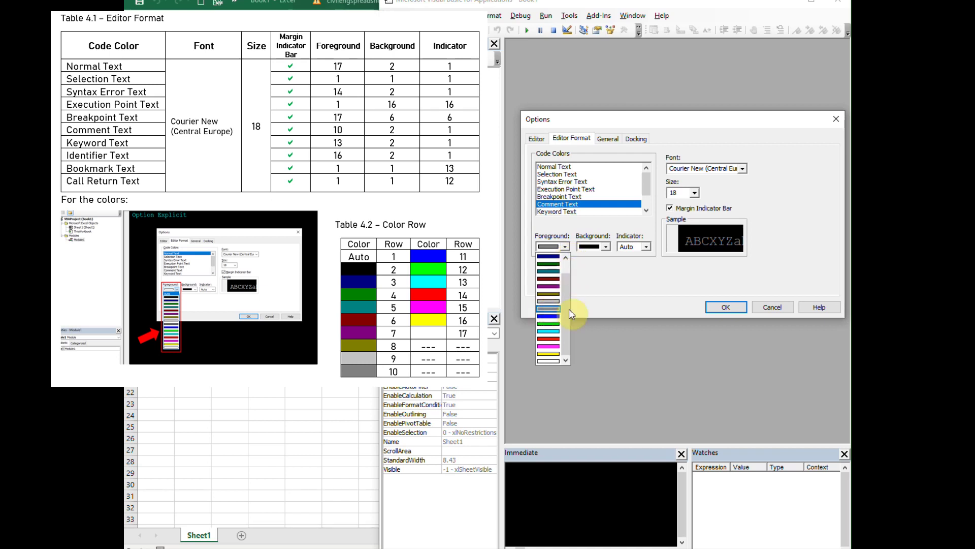
left_click(547, 310)
left_click(609, 247)
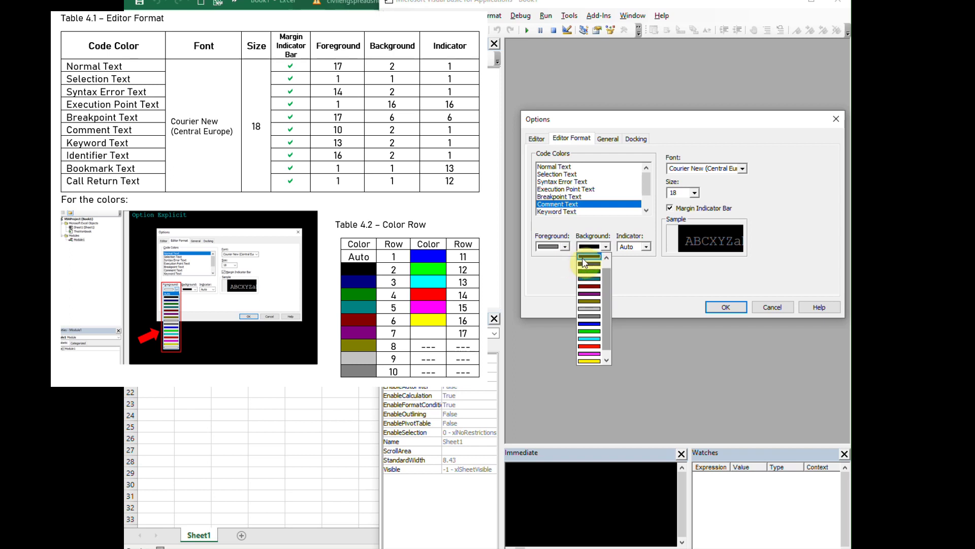
left_click(635, 280)
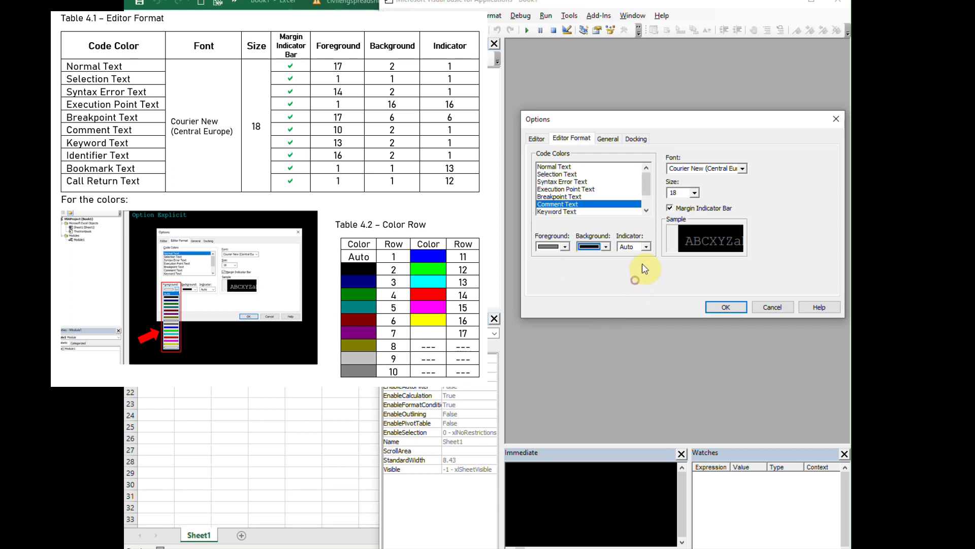
left_click(647, 247)
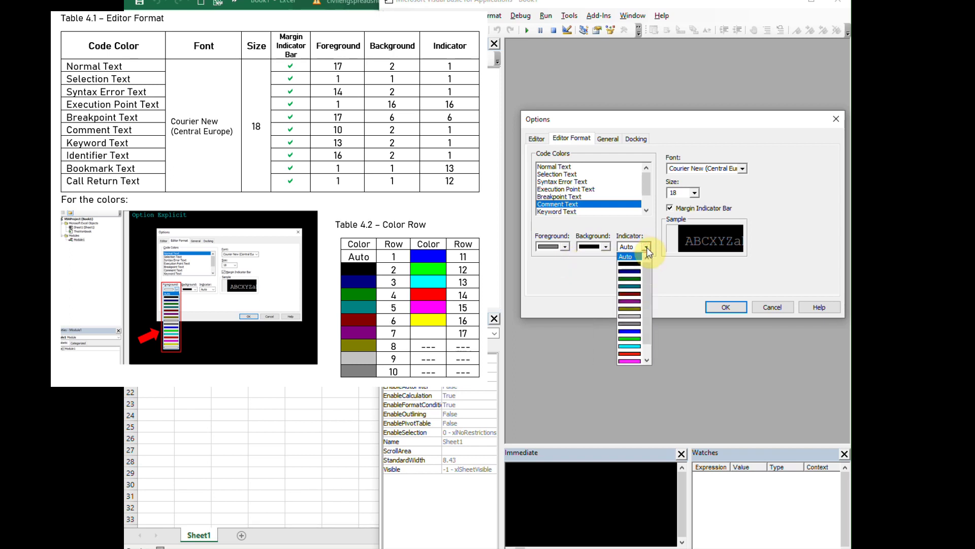
left_click(581, 280)
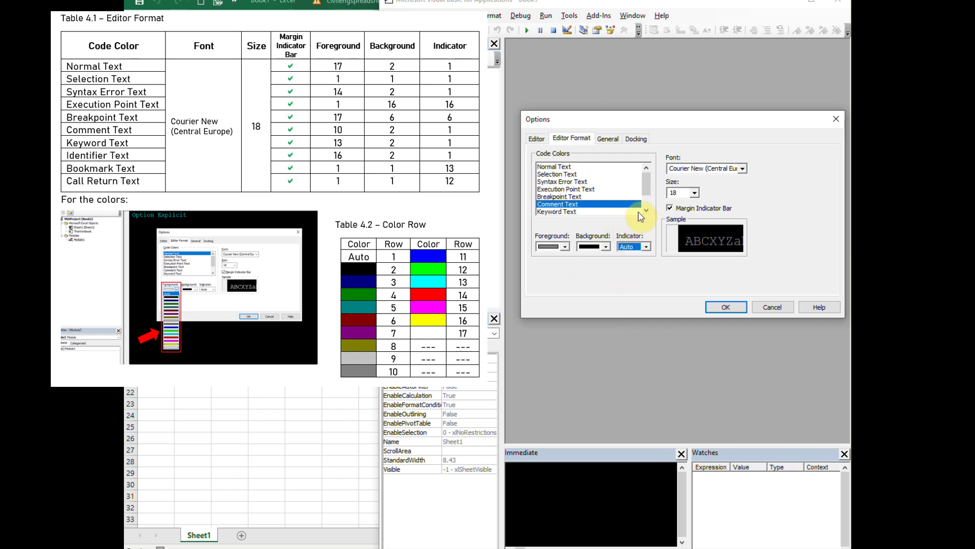
Step: Set the Keyword Text code colors to a cyan foreground, a black background and an Auto indicator
left_click(646, 210)
left_click(646, 210)
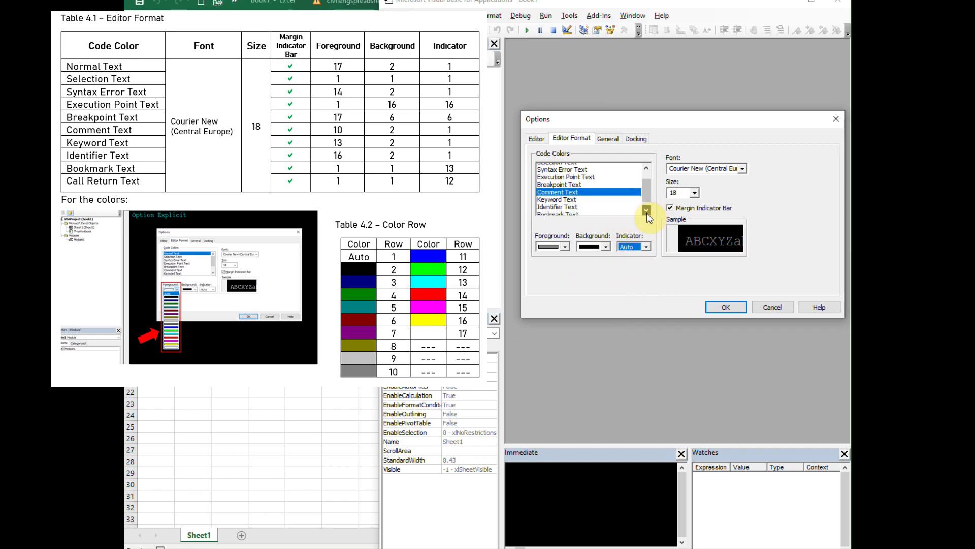
left_click(647, 210)
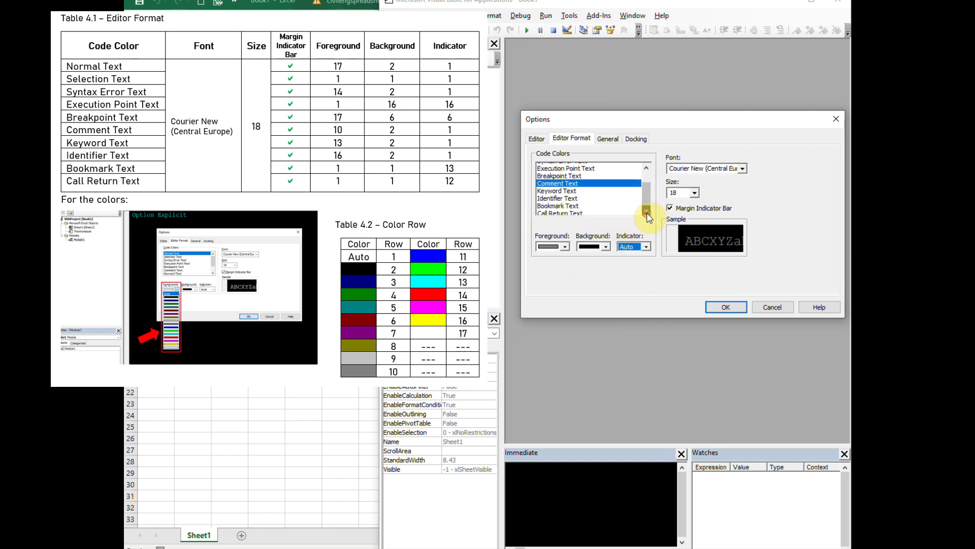
left_click(547, 189)
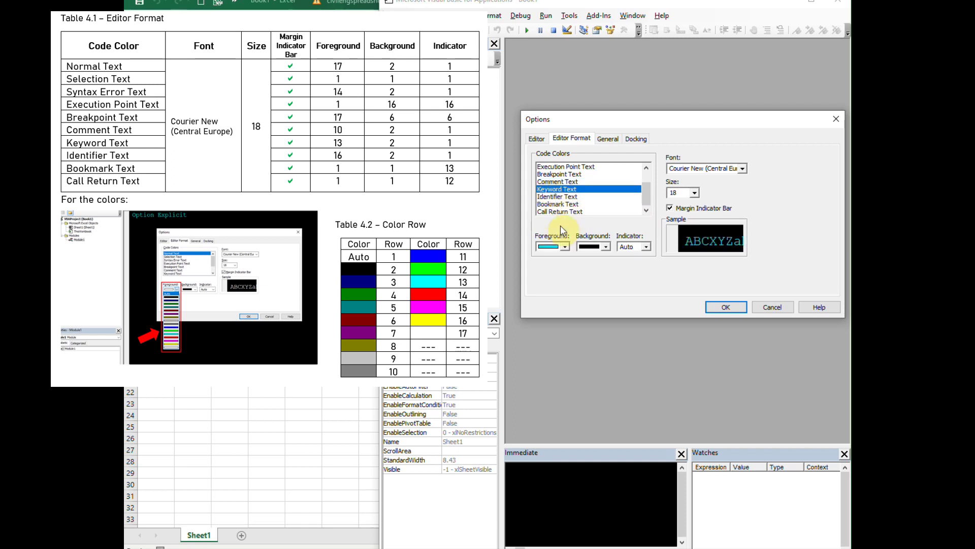
left_click(565, 247)
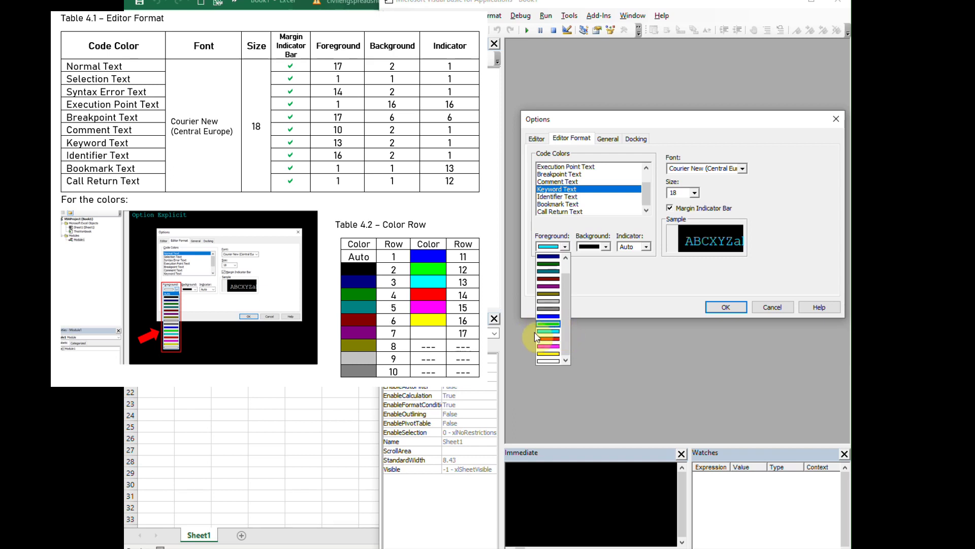
left_click(549, 334)
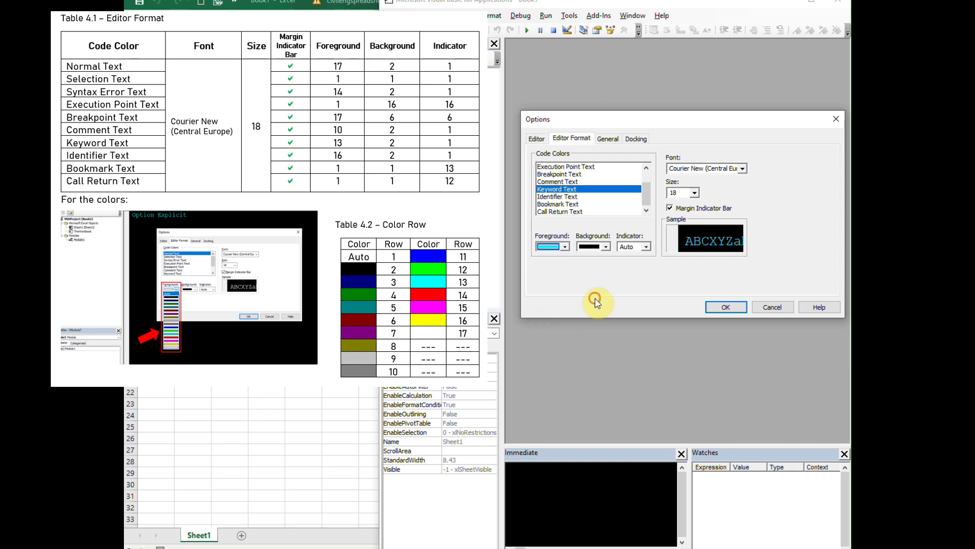
left_click(605, 246)
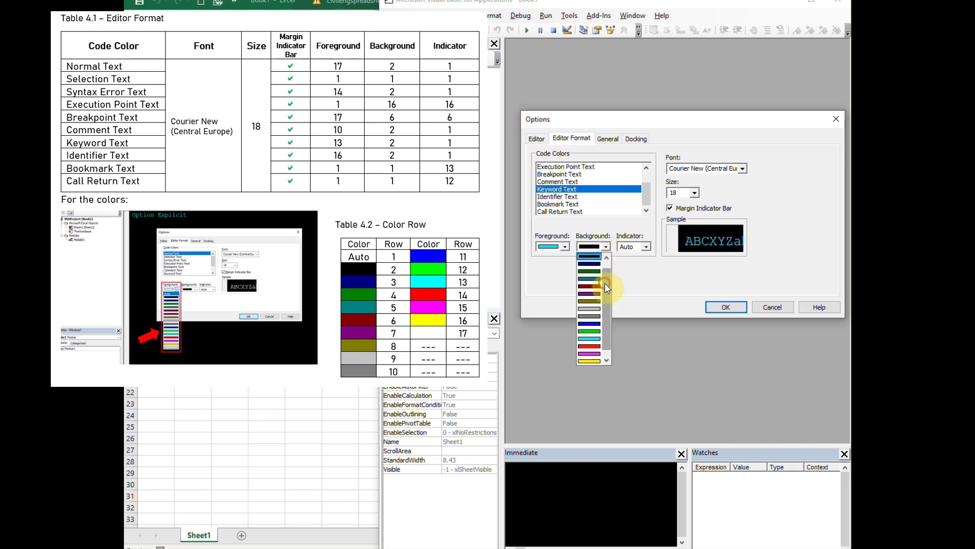
scroll(597, 264, "up", 1)
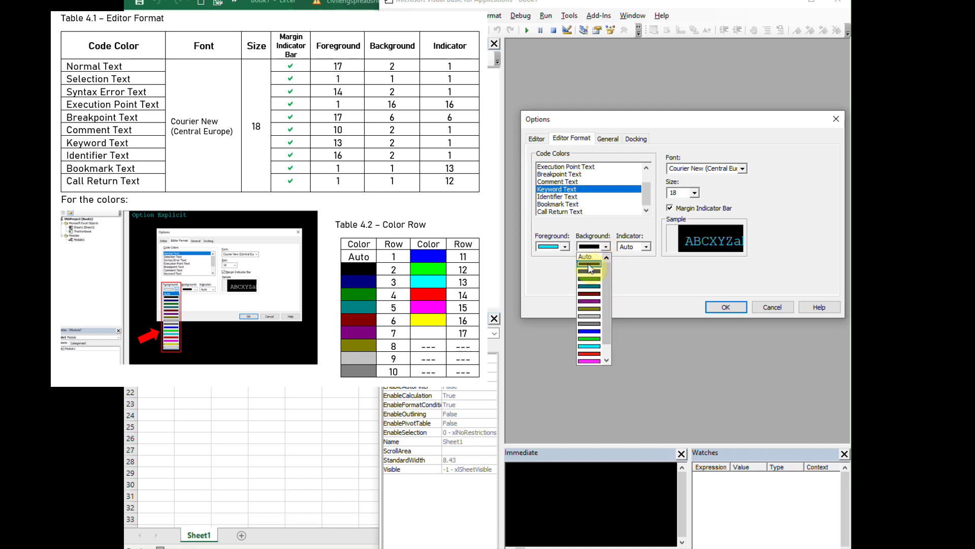
left_click(590, 265)
left_click(646, 247)
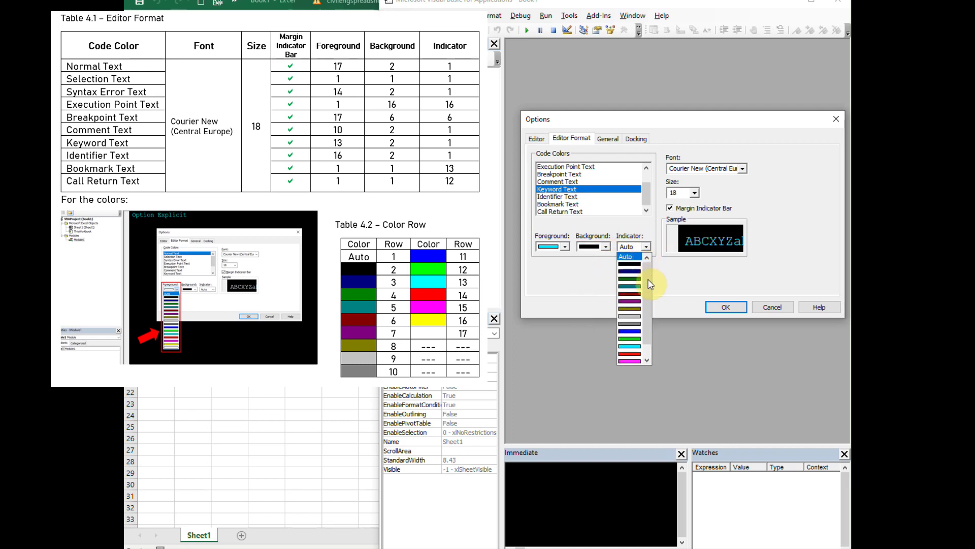
left_click_drag(648, 280, 628, 263)
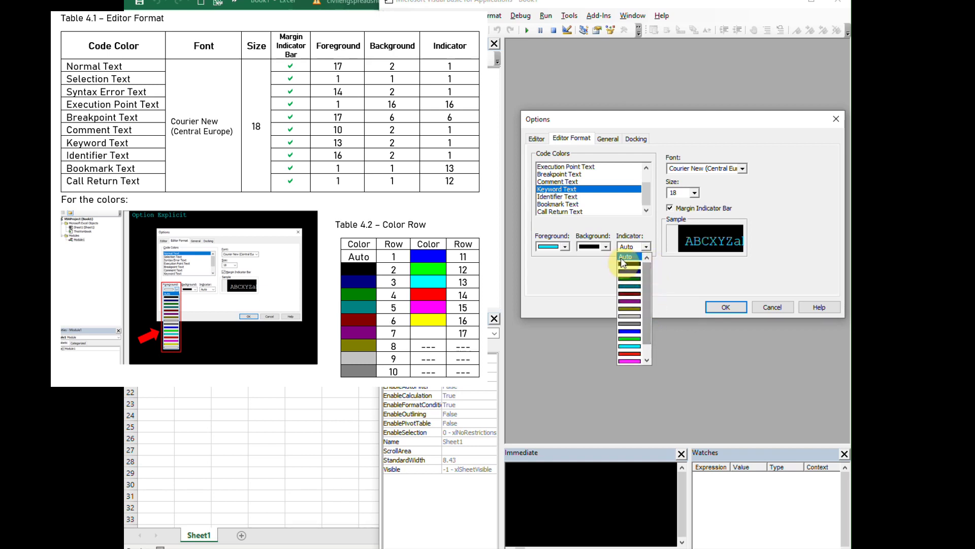
left_click(622, 258)
Step: Set the Identifier Text code colors to a yellow foreground, a black background and an Auto indicator
left_click(549, 197)
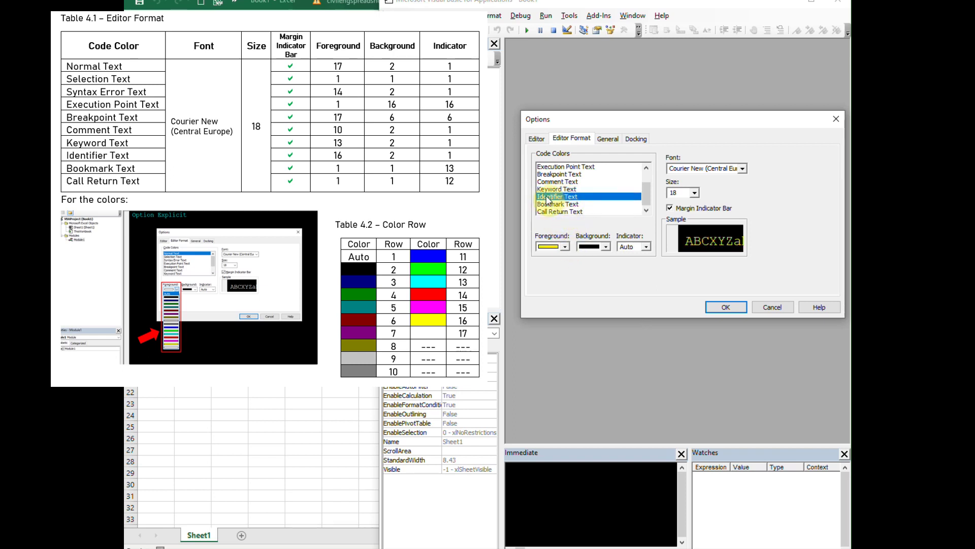
left_click(567, 247)
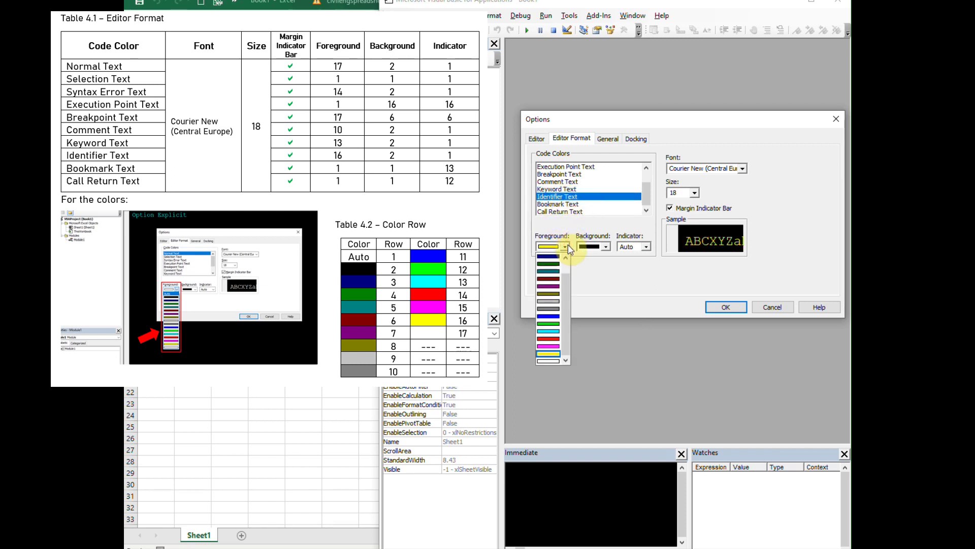
left_click(540, 354)
left_click(606, 246)
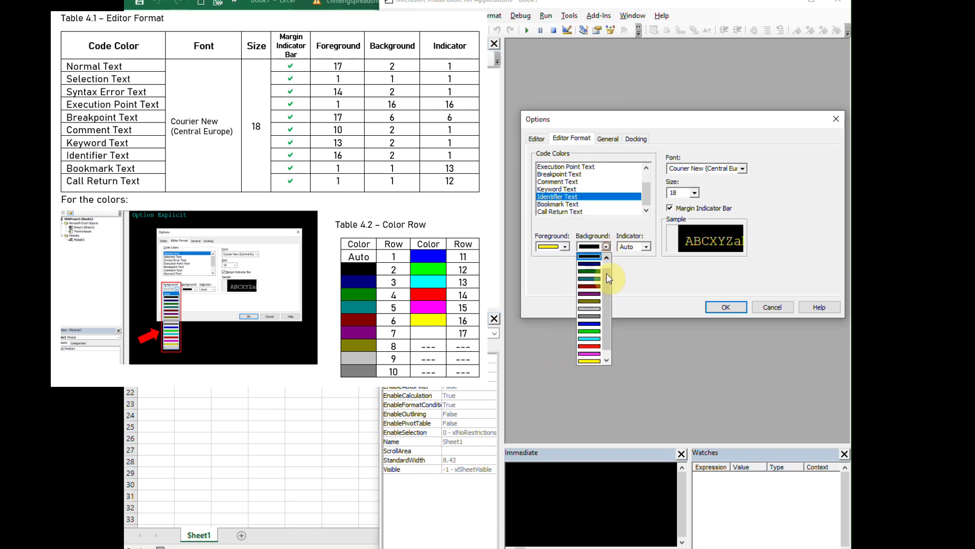
left_click(632, 278)
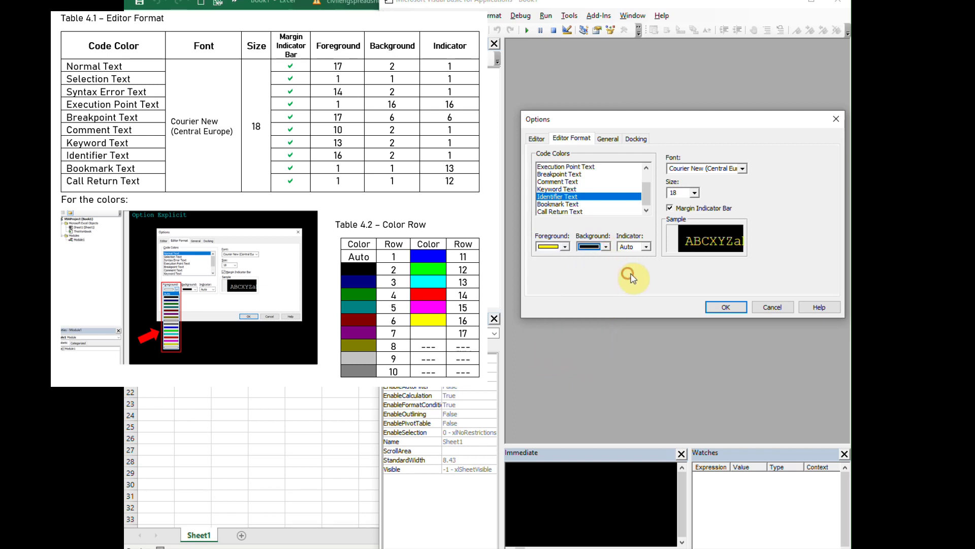
left_click(646, 246)
left_click(581, 285)
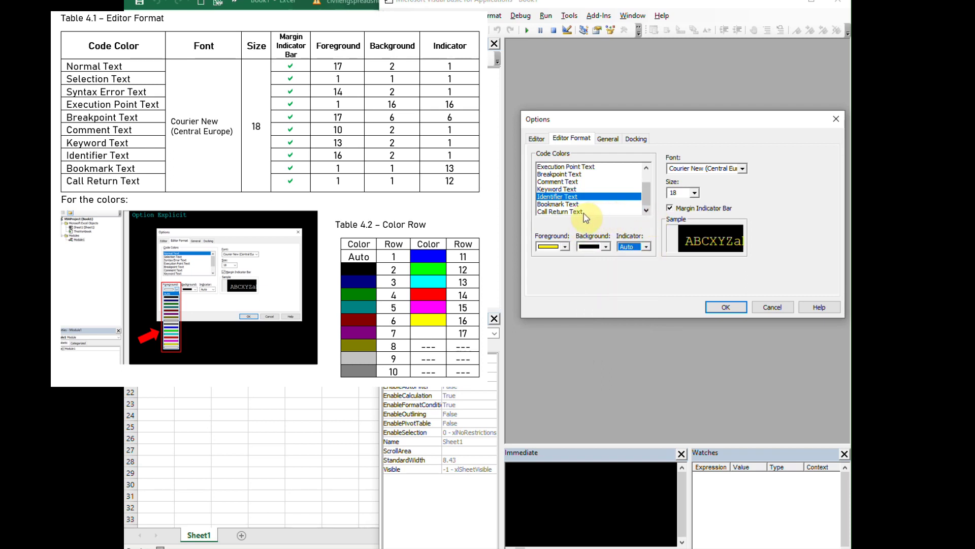
Step: Set the Bookmark Text code colors to an Auto foreground and background with a cyan indicator
left_click(566, 204)
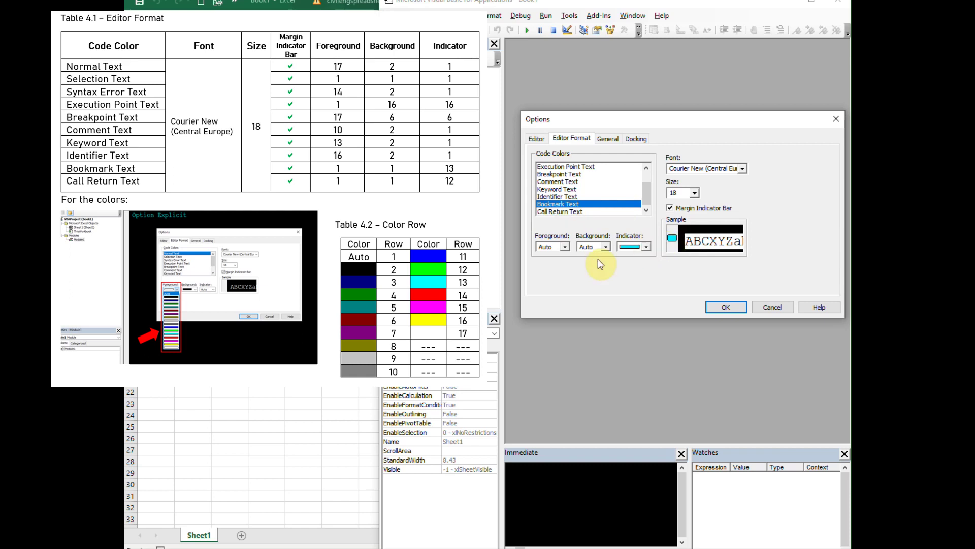
left_click(565, 247)
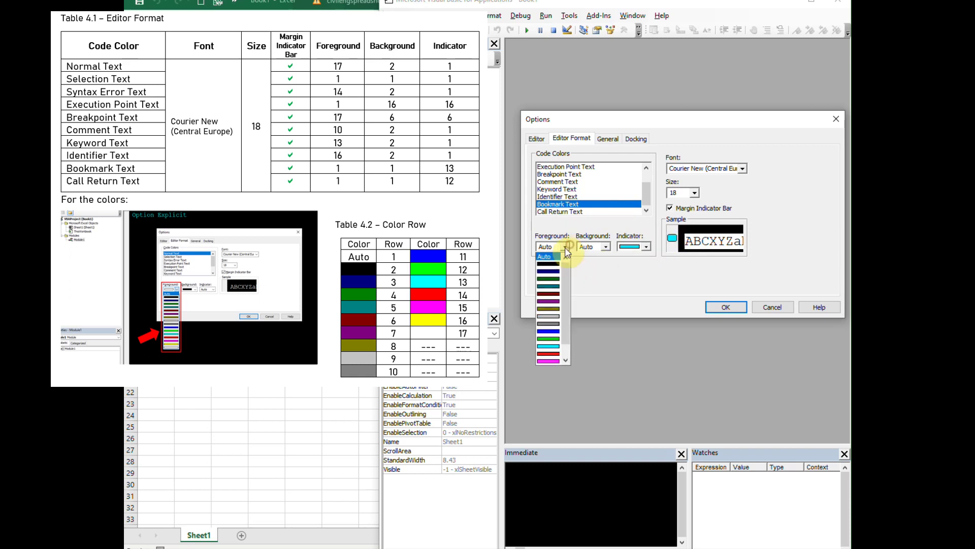
left_click(606, 247)
left_click(605, 247)
left_click(635, 265)
left_click(646, 246)
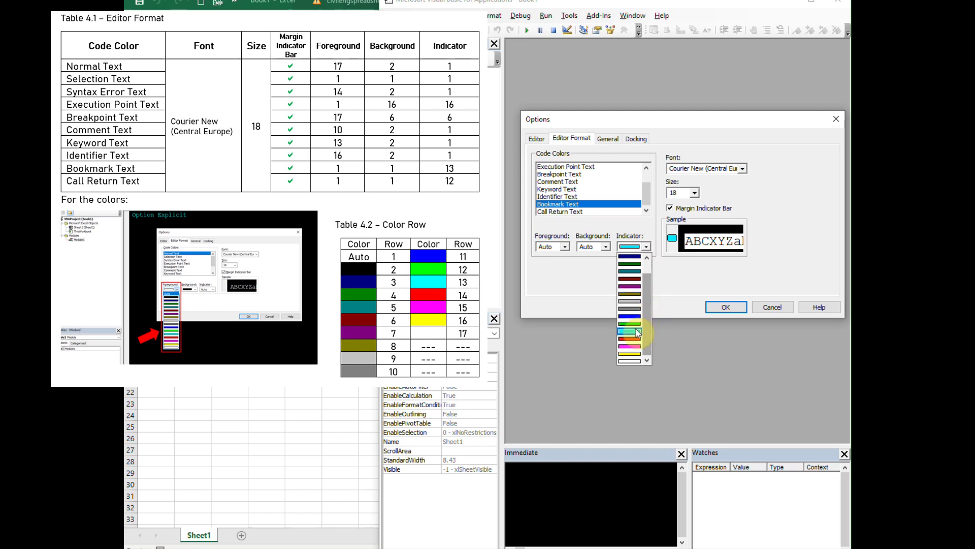
left_click(636, 331)
Step: Set the Call Return Text indicator to bright green, leaving its foreground and background on Auto
left_click(560, 212)
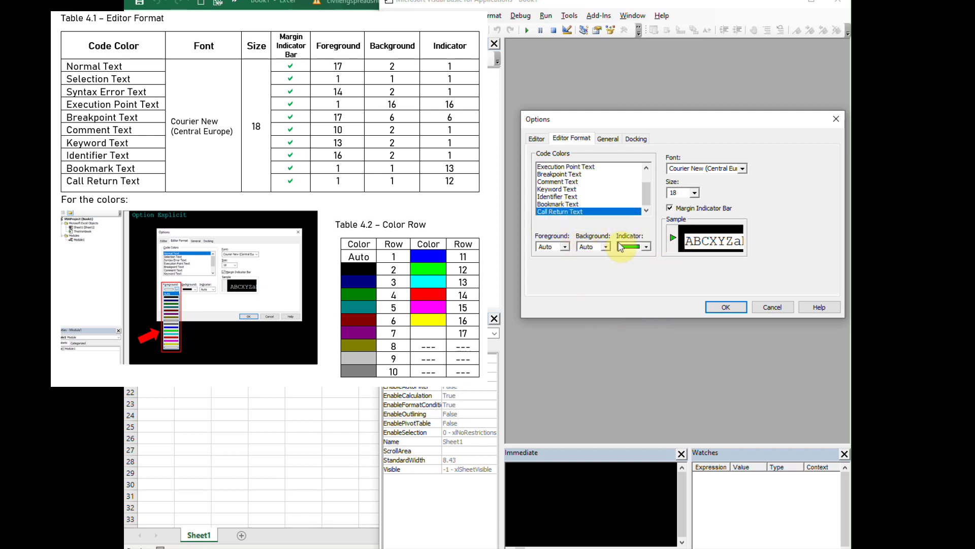
left_click(647, 246)
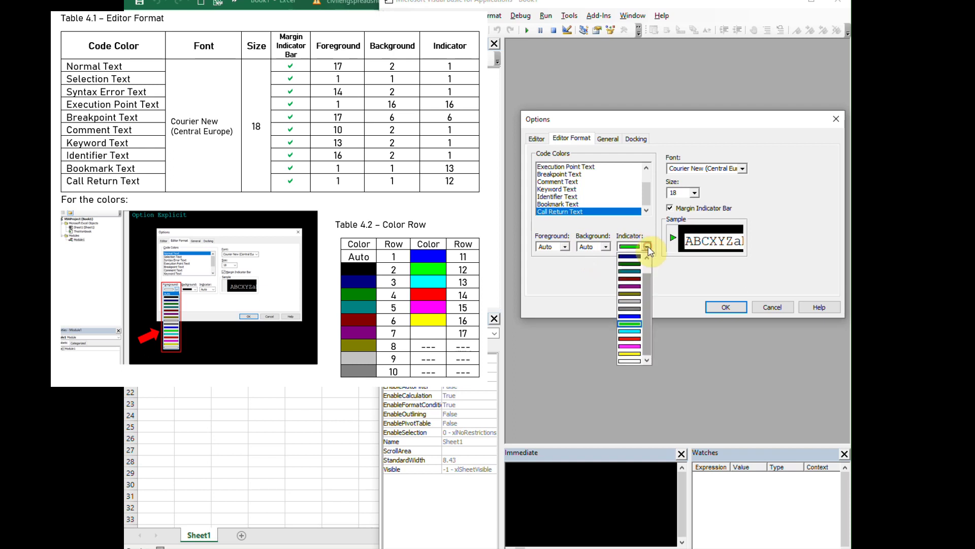
left_click(582, 292)
left_click(731, 309)
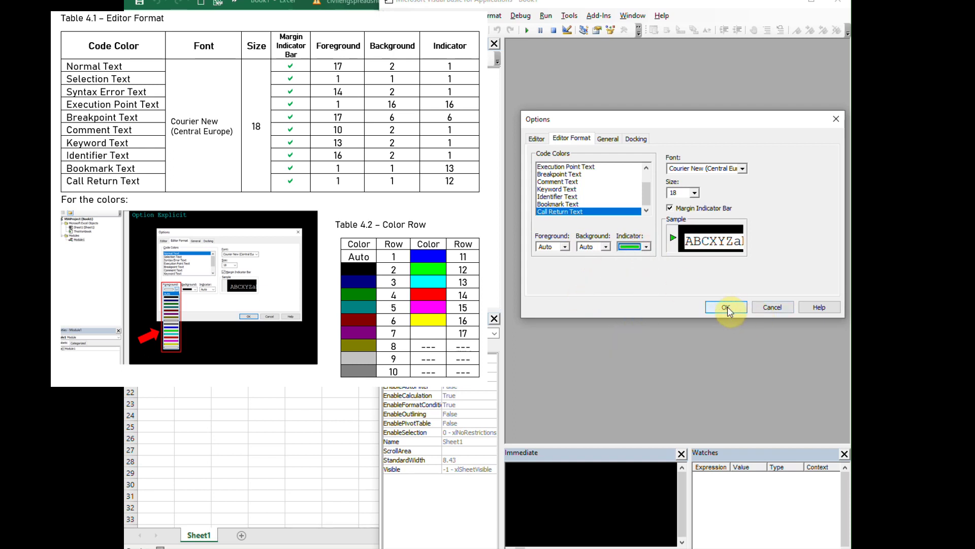
Step: Review the available editor fonts, keep Courier New (Central Europe), and accept the editor options
left_click(743, 169)
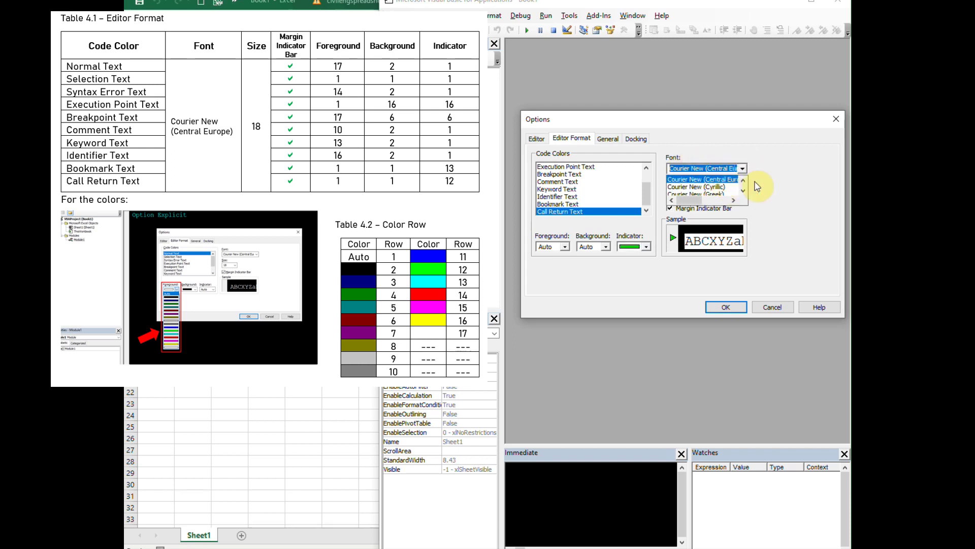
left_click(786, 184)
left_click(725, 307)
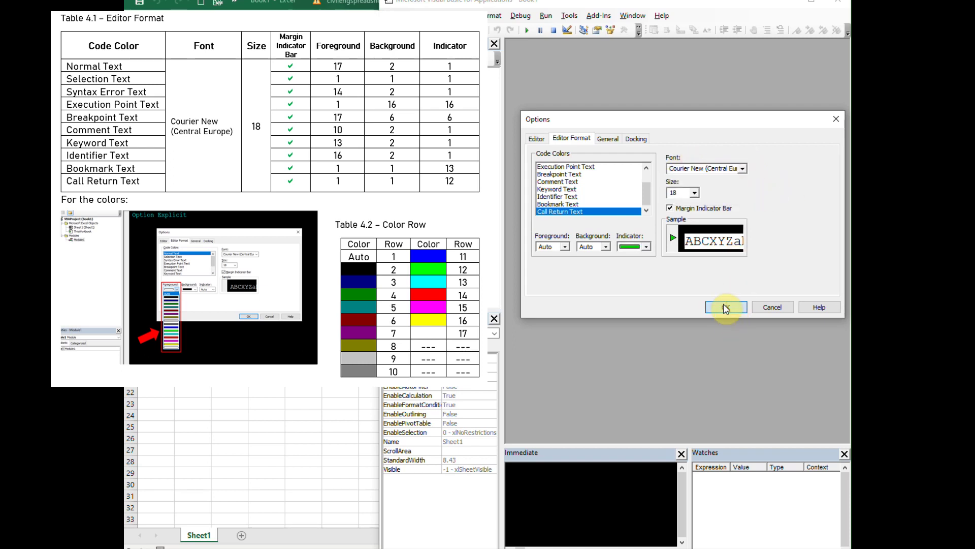